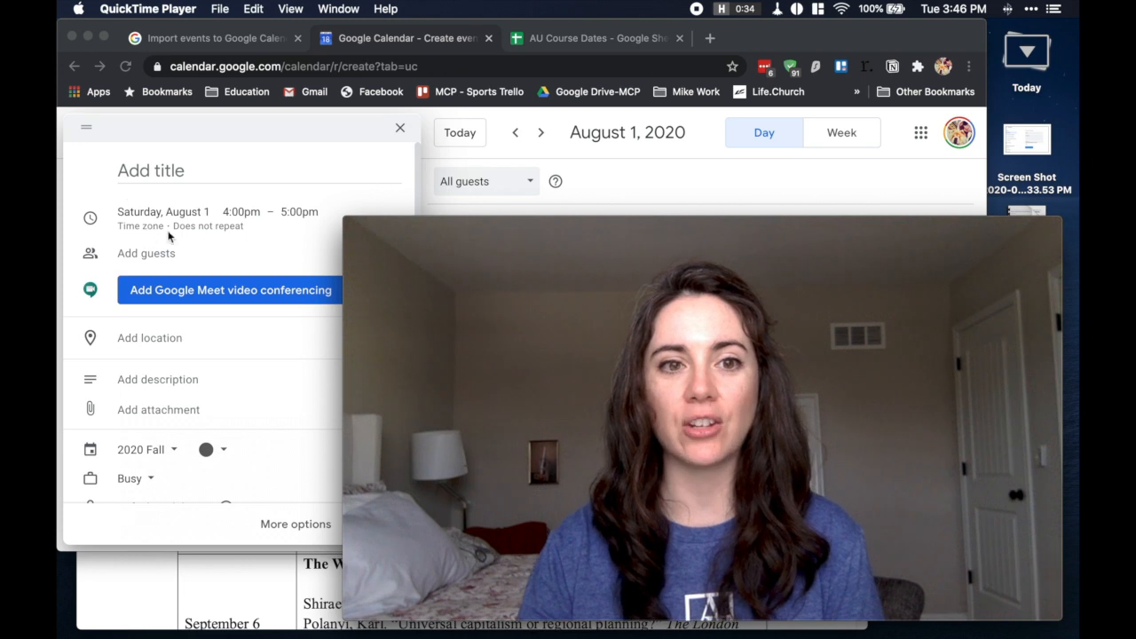
# Close the untitled August 1 event draft without saving it and return to the month calendar.
pyautogui.click(232, 214)
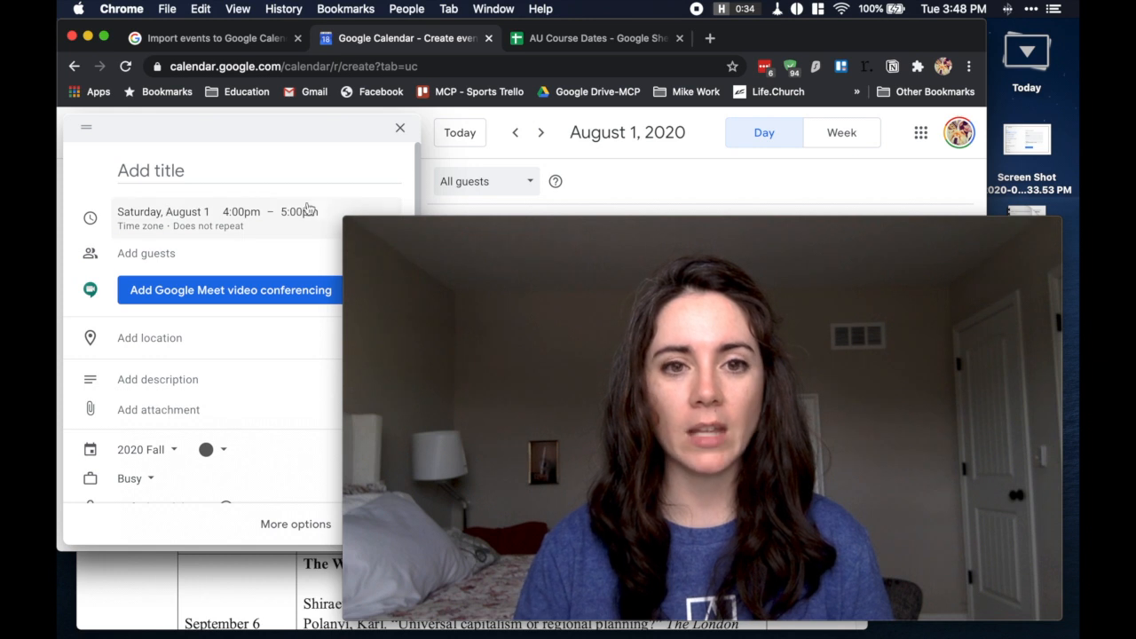
pyautogui.moveTo(346, 219); pyautogui.dragTo(638, 459)
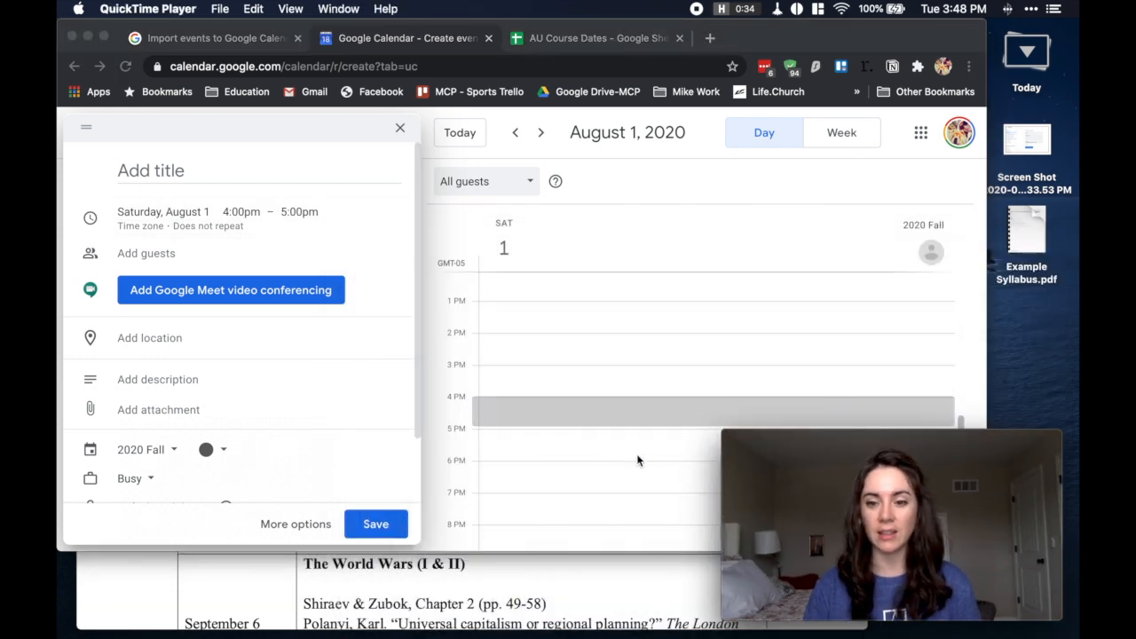
pyautogui.click(398, 127)
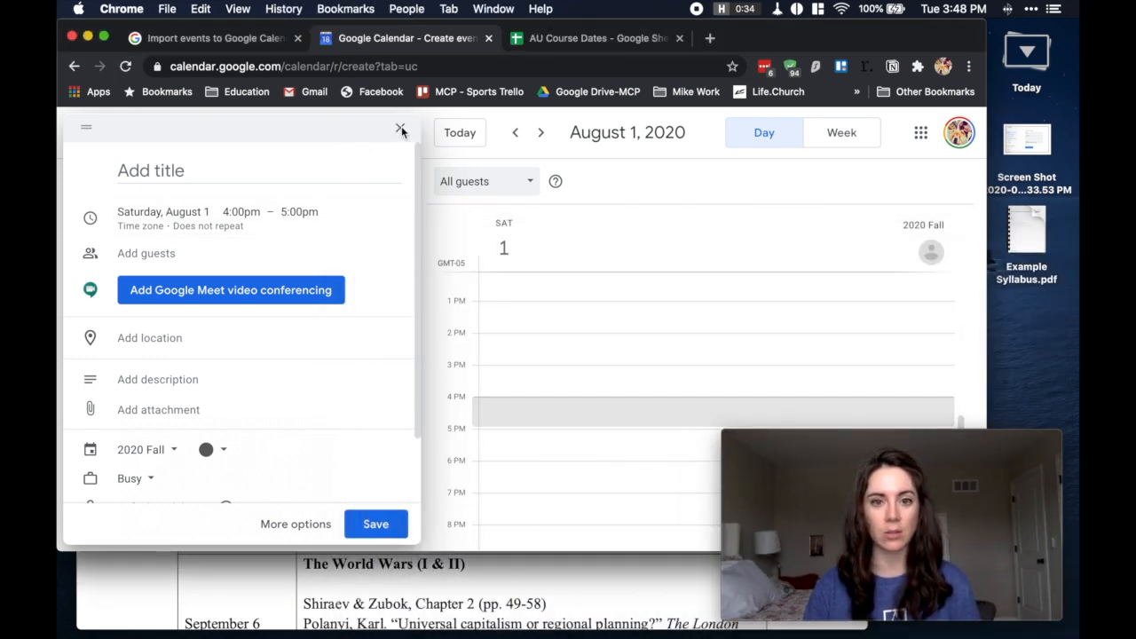
pyautogui.click(398, 129)
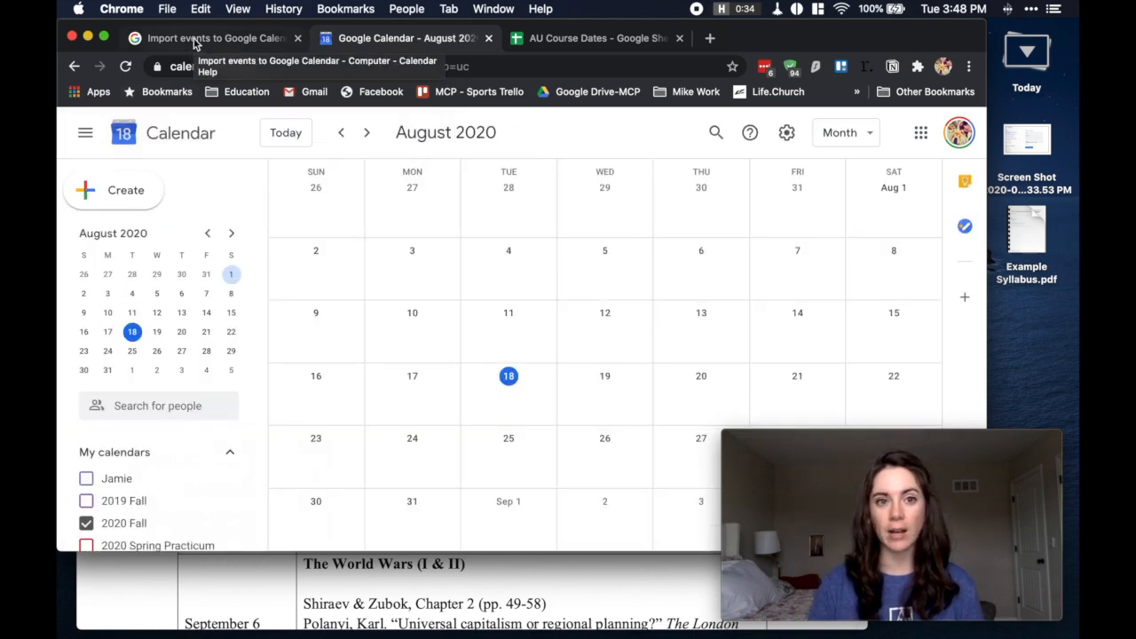
# Review the help article on importing events, plus the header row and sample assignment on the Example sheet of AU Course Dates.
pyautogui.click(195, 40)
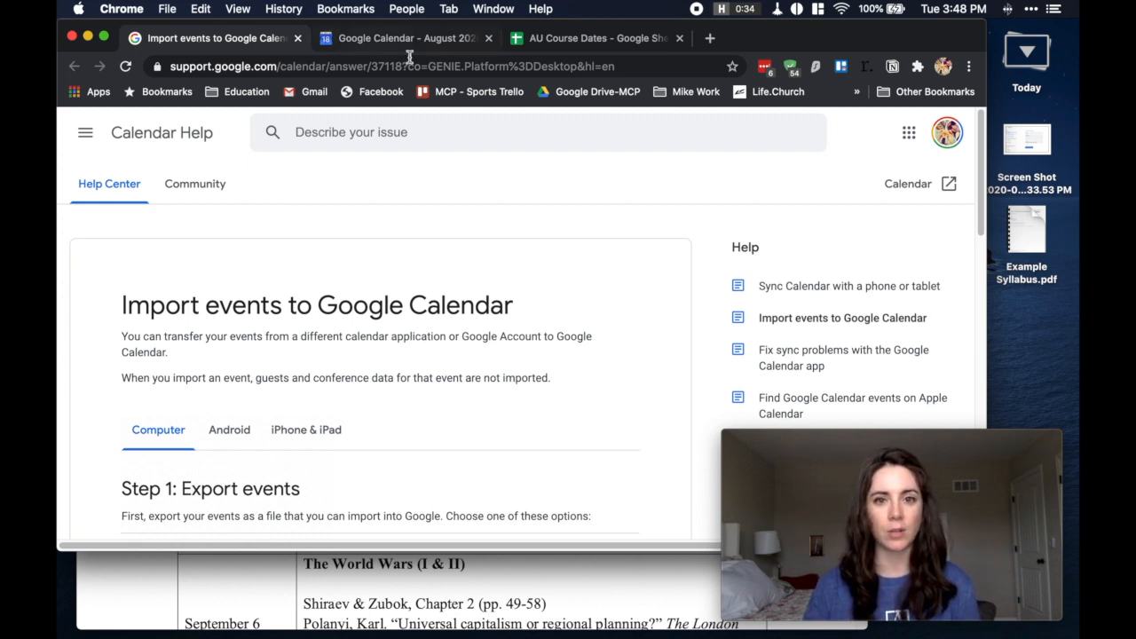
pyautogui.click(581, 41)
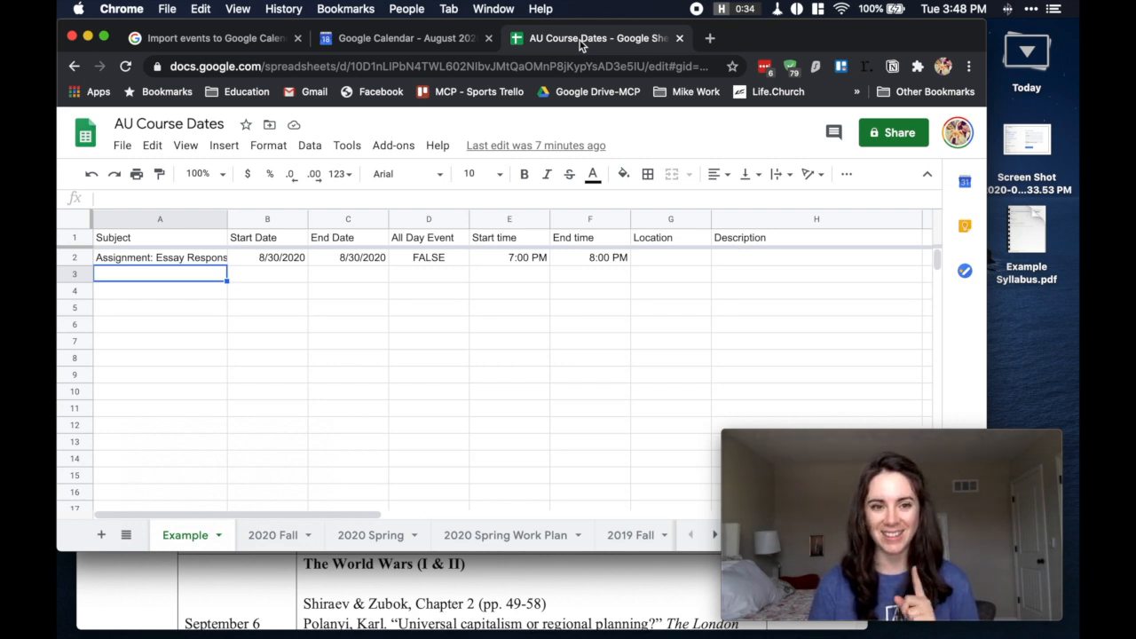
pyautogui.click(68, 238)
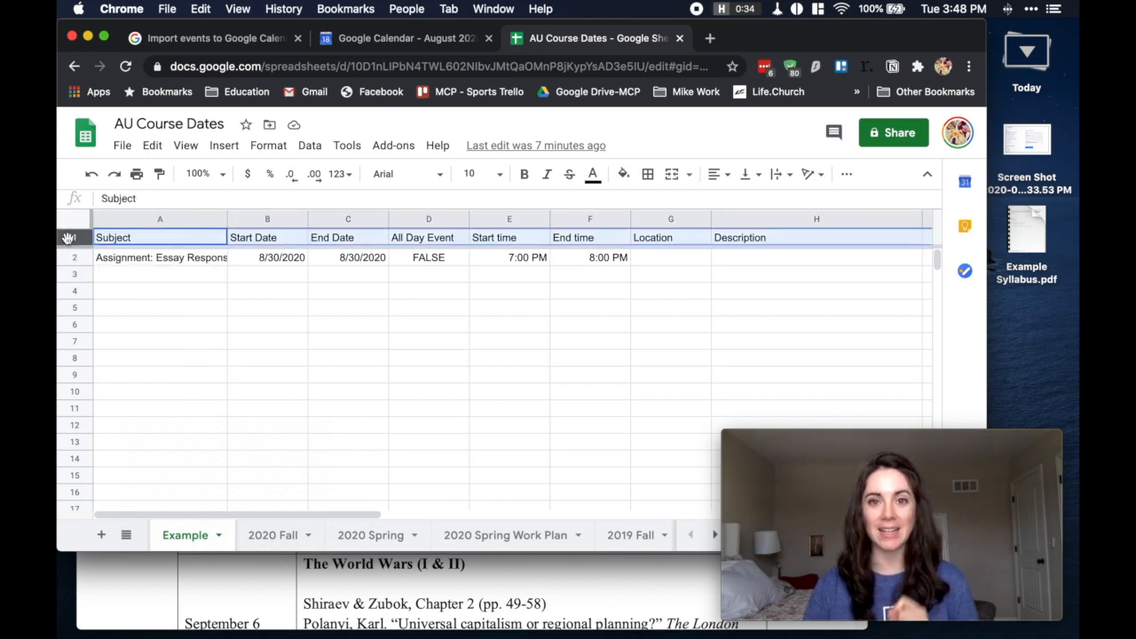
pyautogui.click(151, 241)
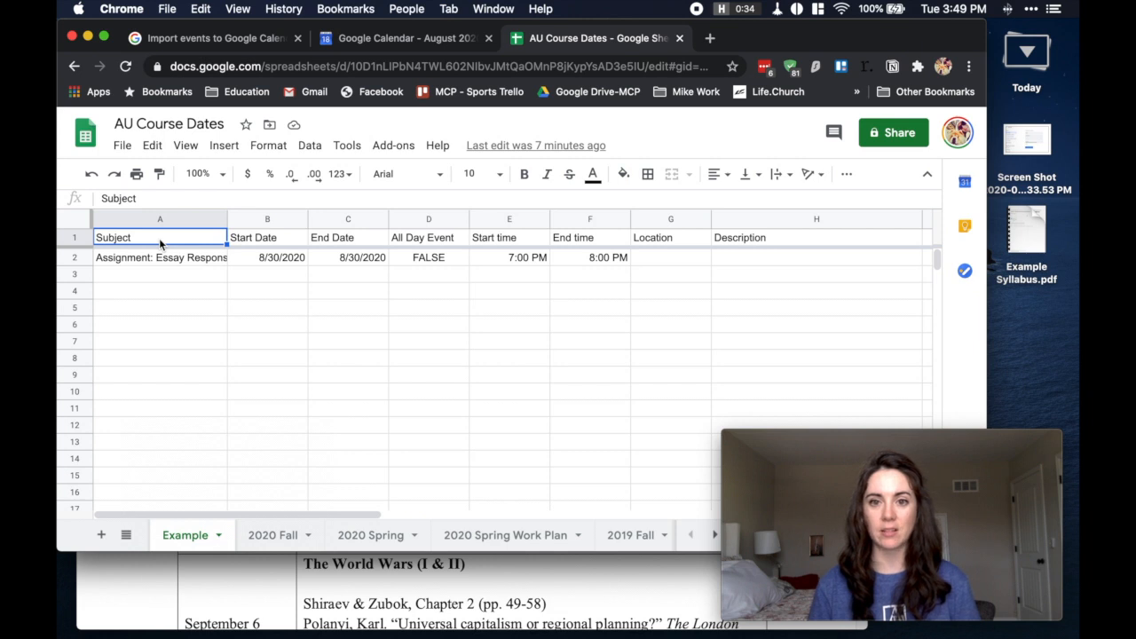
pyautogui.click(765, 237)
pyautogui.moveTo(641, 248); pyautogui.dragTo(188, 250)
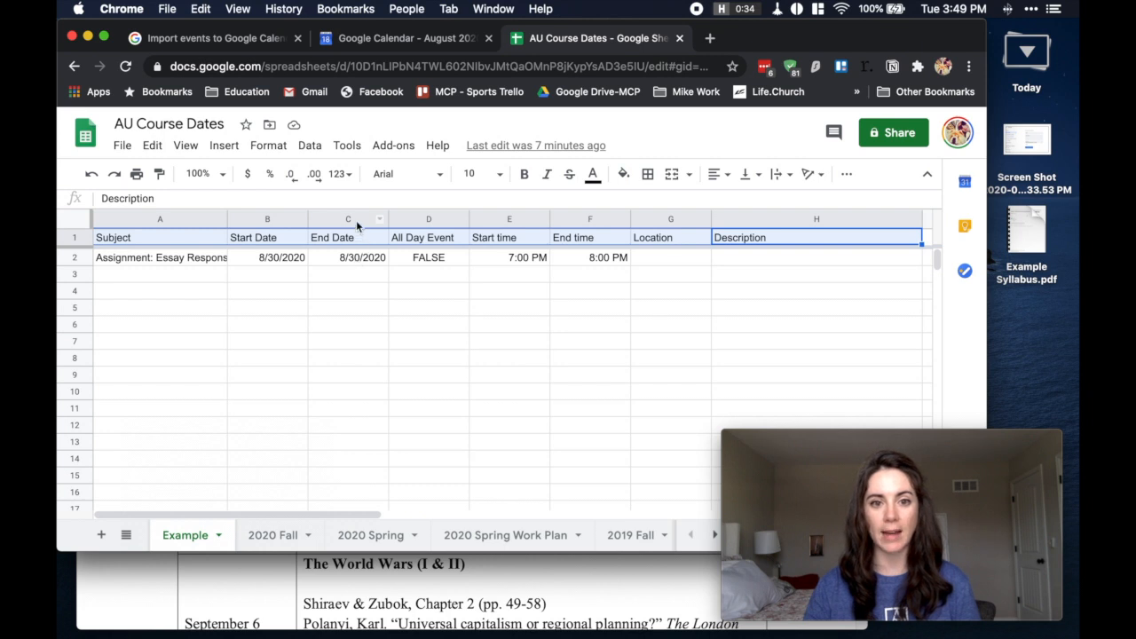
pyautogui.click(452, 265)
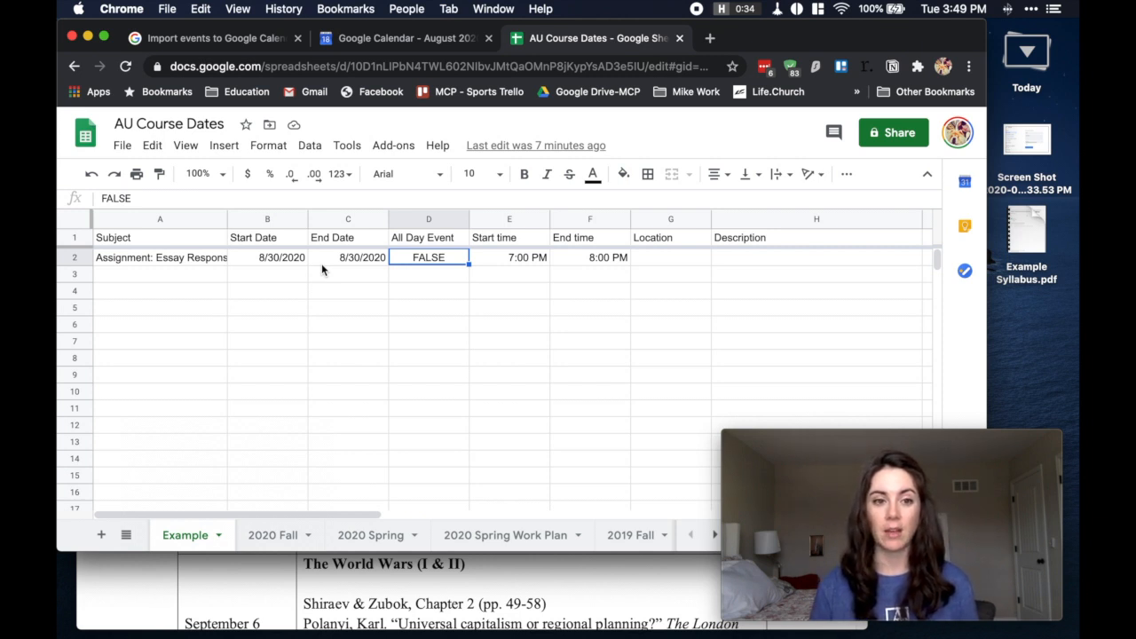
pyautogui.click(221, 261)
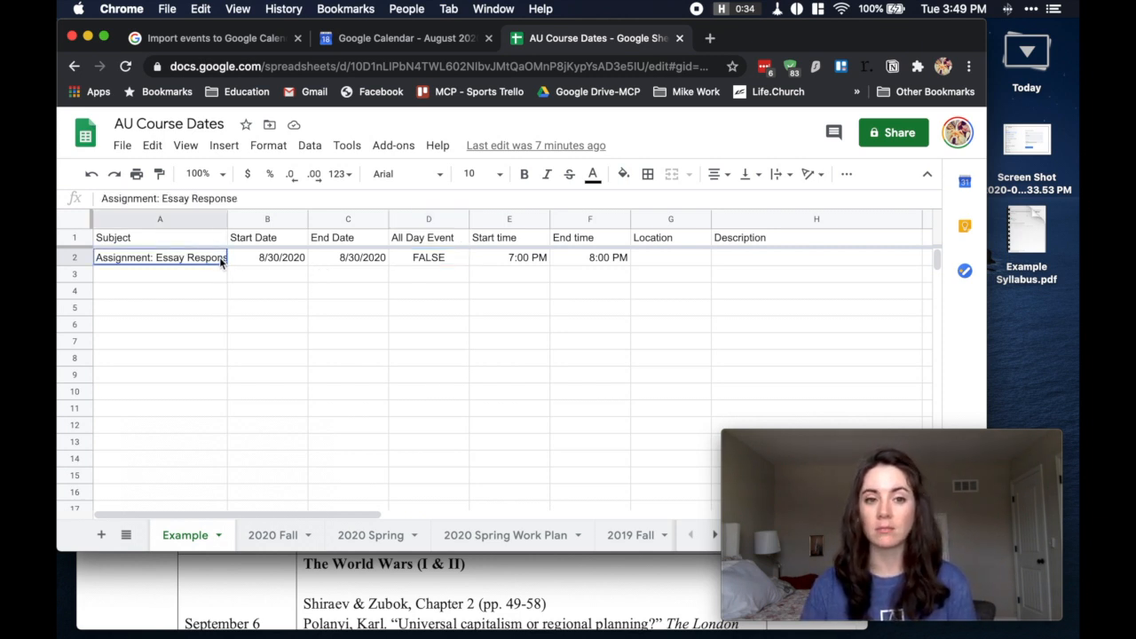
# Examine the subjects and descriptions of the class and assignment entries on the 2020 Fall sheet.
pyautogui.click(271, 542)
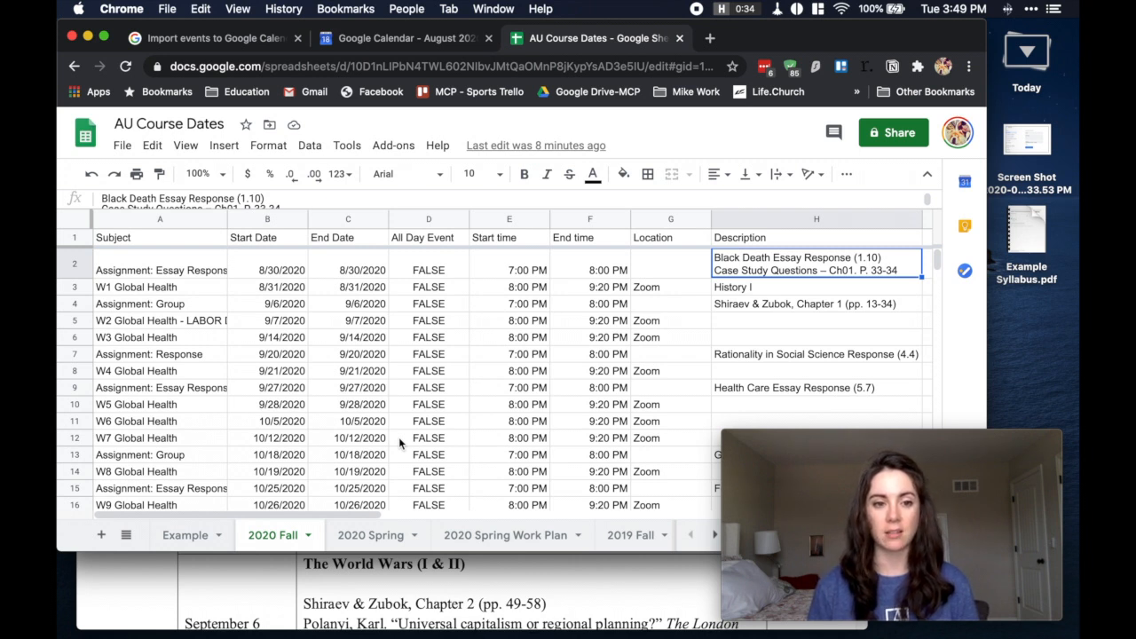
pyautogui.click(112, 290)
pyautogui.click(120, 325)
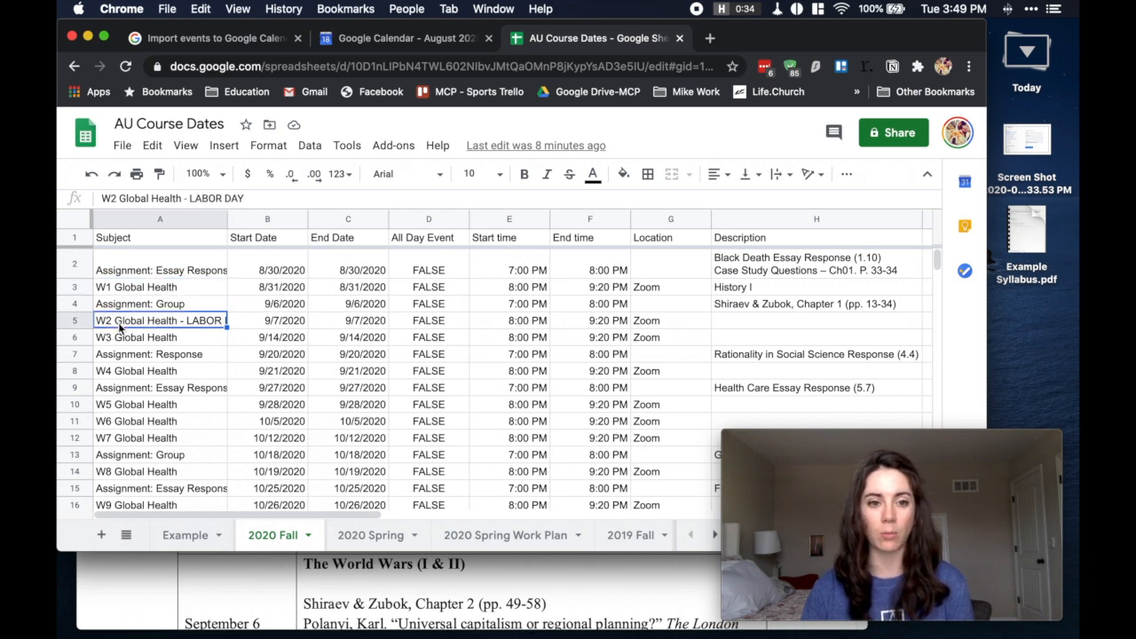
pyautogui.click(775, 272)
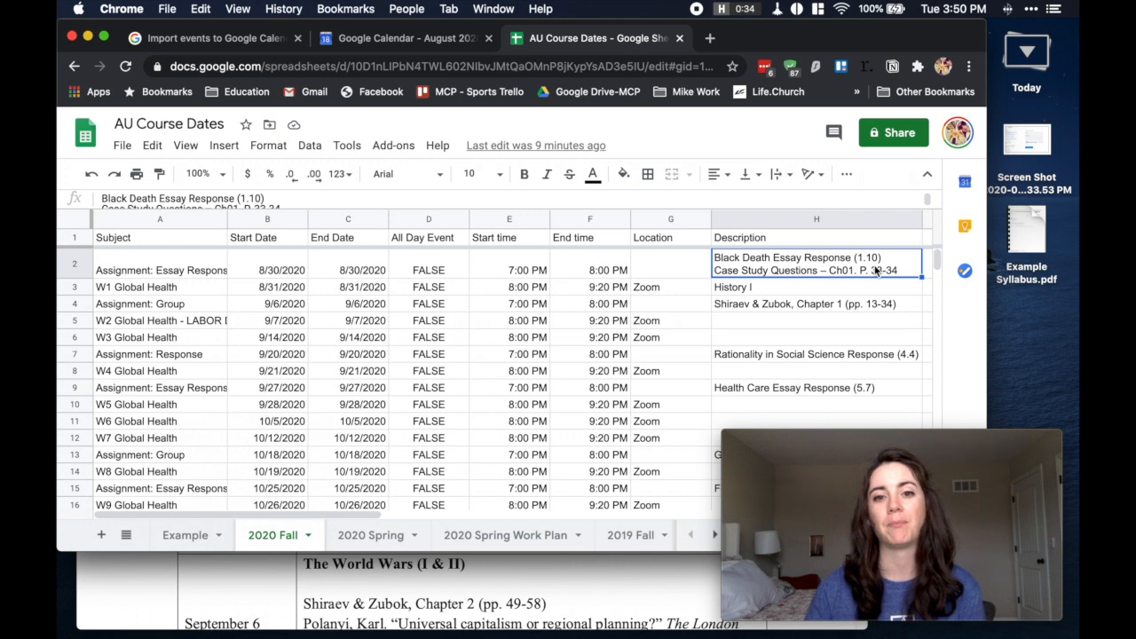
pyautogui.click(189, 270)
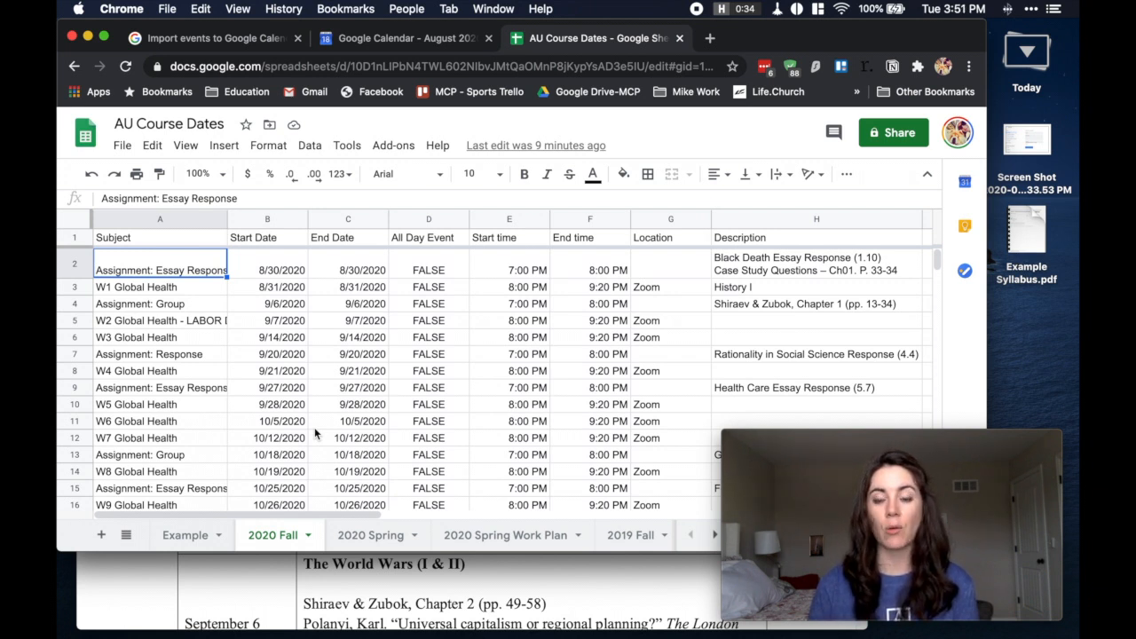
# Remove the case study questions line from the description in H2, keeping only "Black Death Essay Response (1.10)".
pyautogui.click(825, 266)
pyautogui.moveTo(309, 199); pyautogui.dragTo(319, 221)
pyautogui.press('BackSpace')
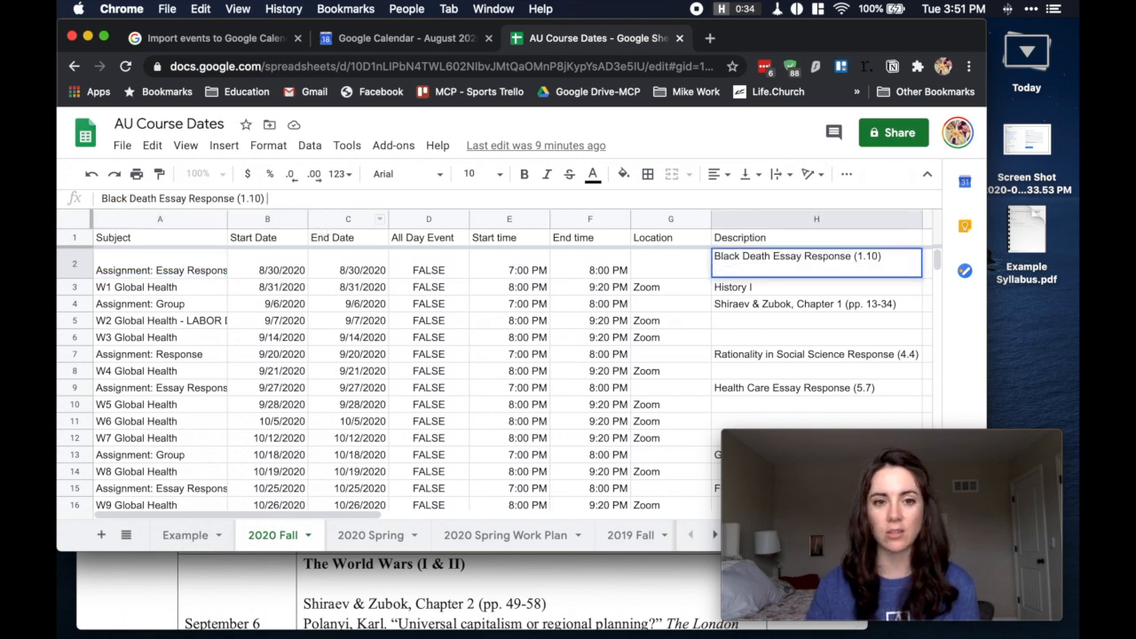
pyautogui.click(847, 285)
pyautogui.click(846, 260)
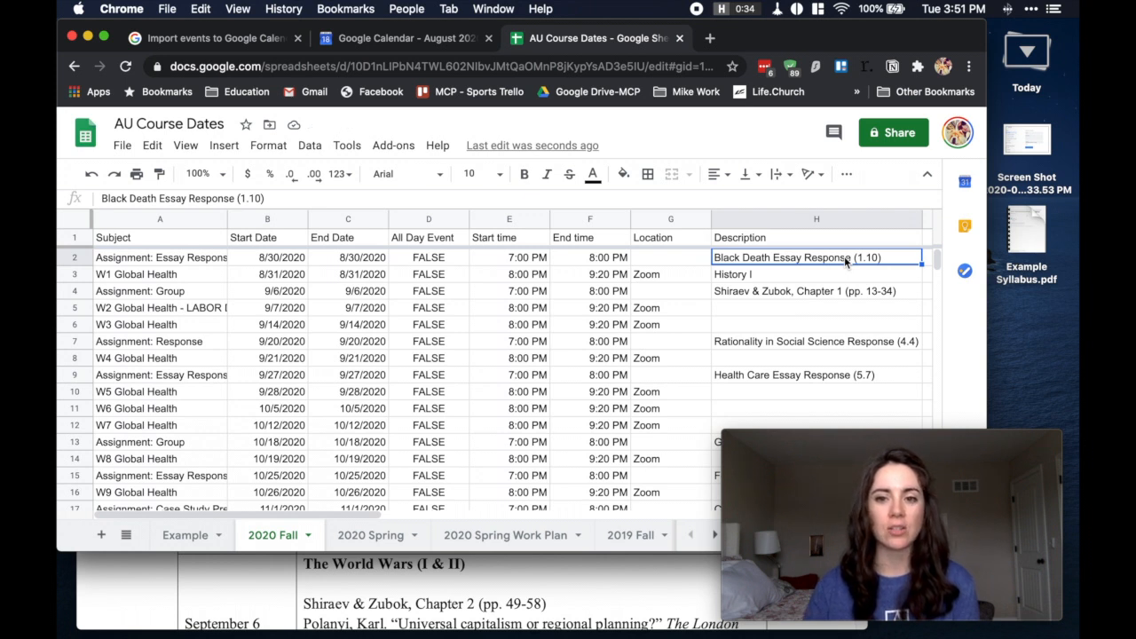
# Copy "Case Study Questions – Ch01. P. 33-34" from the August 30 entry of Example Syllabus.pdf in Preview and return to the spreadsheet in Chrome.
pyautogui.click(848, 299)
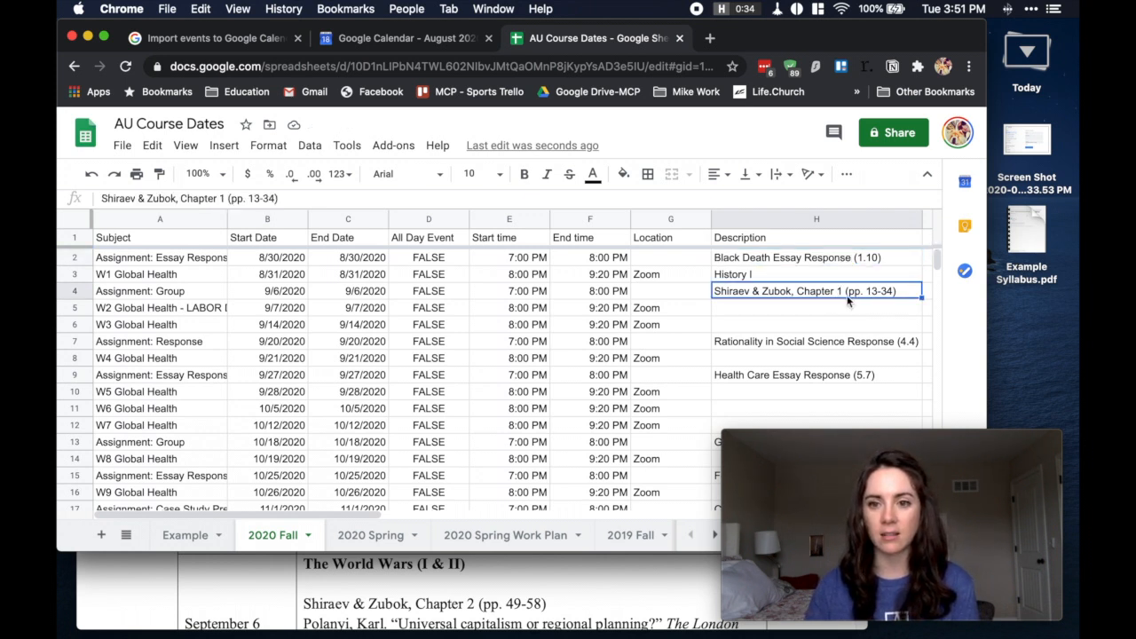
pyautogui.click(625, 621)
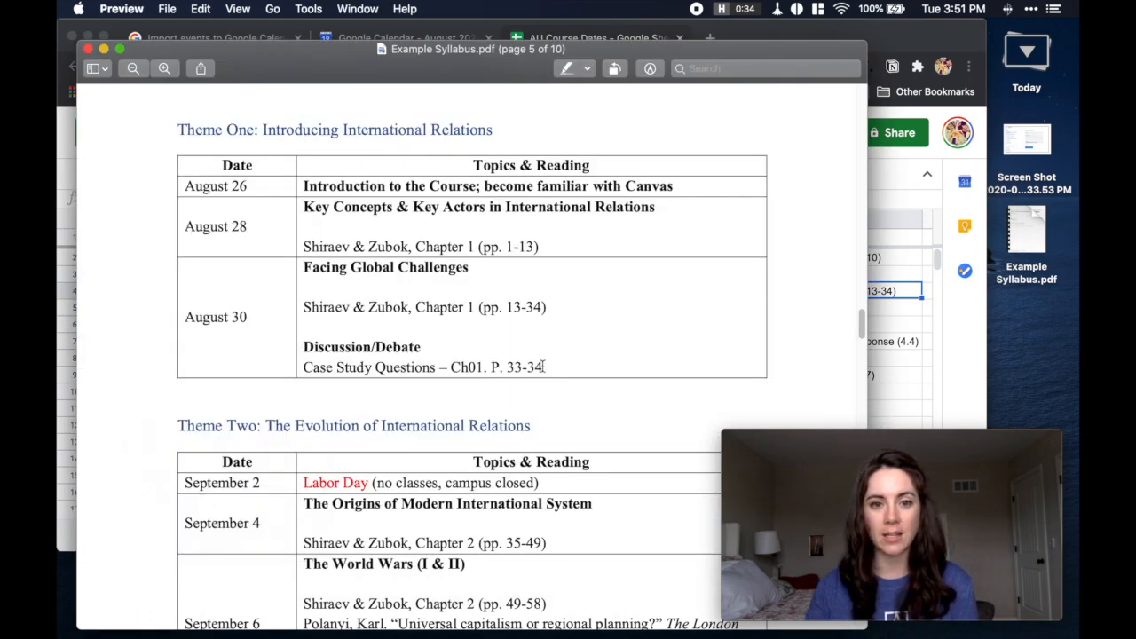
pyautogui.moveTo(555, 366); pyautogui.dragTo(302, 373)
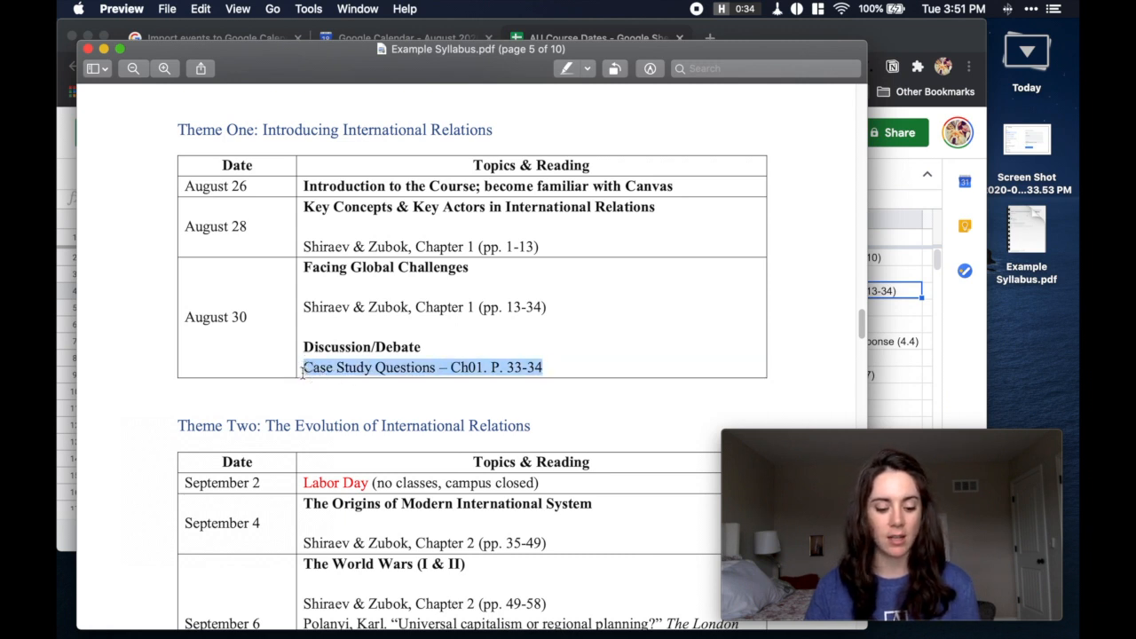
pyautogui.press('super+c')
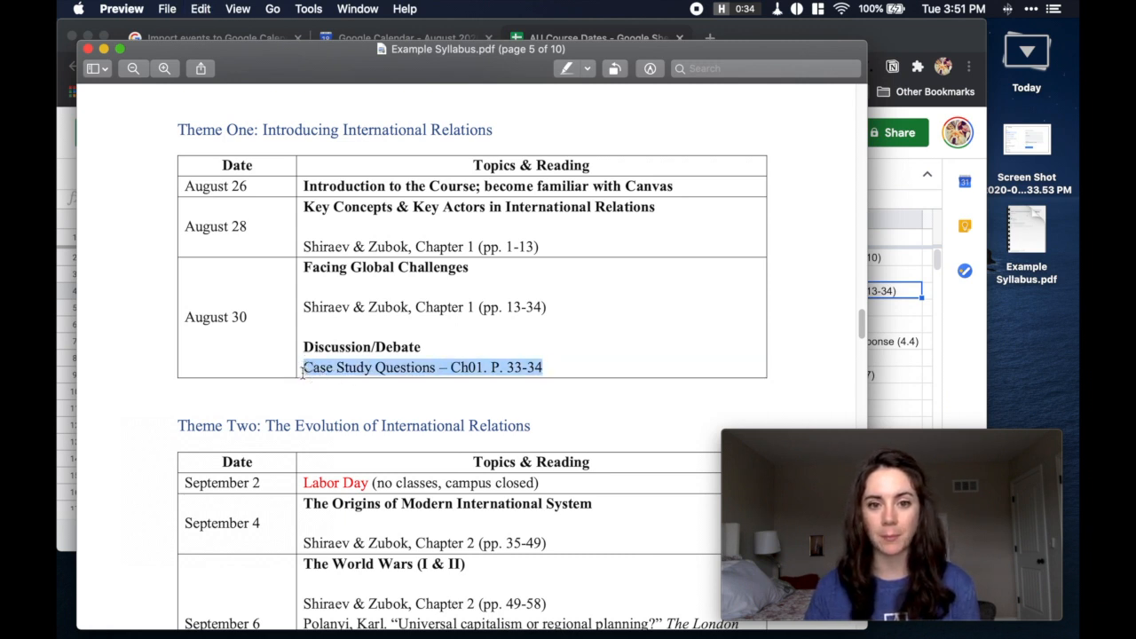
pyautogui.click(916, 302)
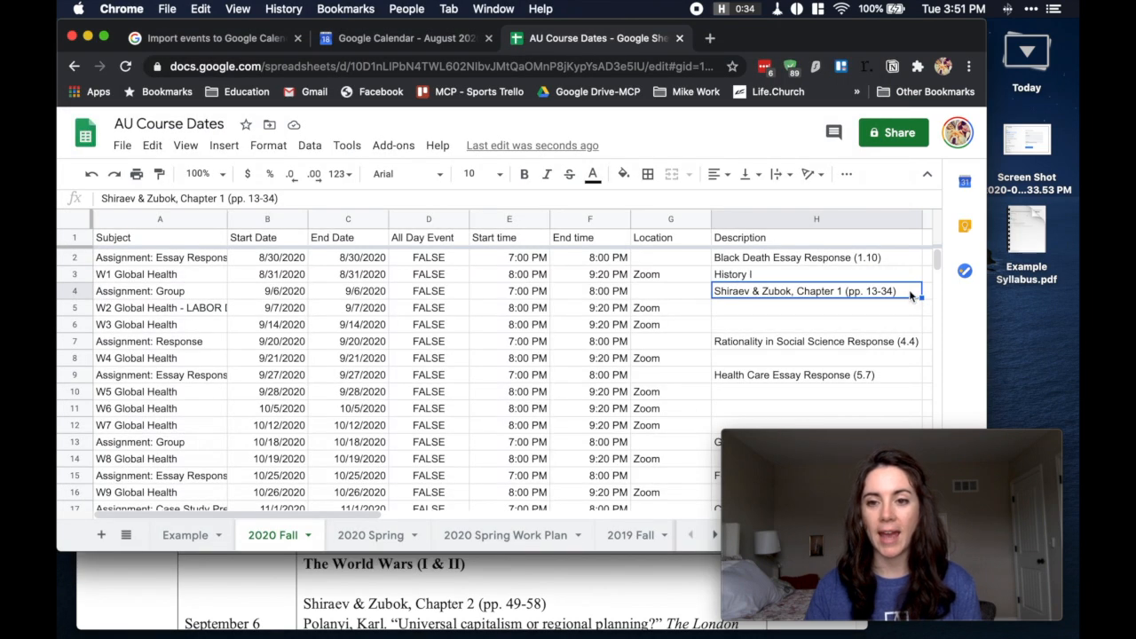
# Try adding the copied case study text on the same line as the Chapter 1 reading in H4, and delete it again.
pyautogui.click(355, 198)
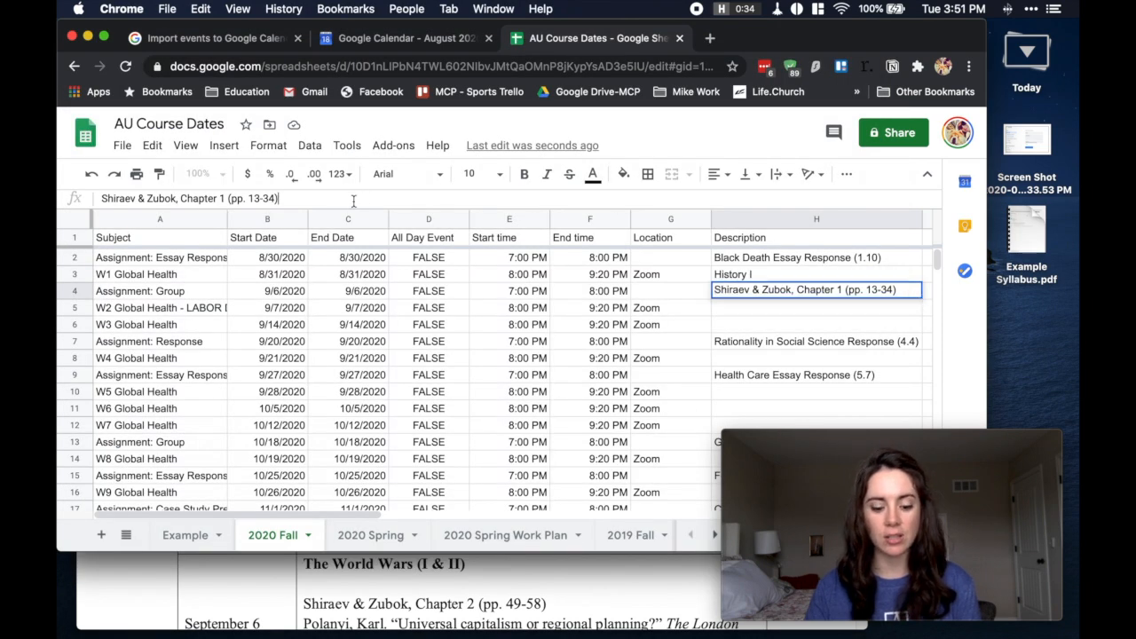
pyautogui.press('super+v')
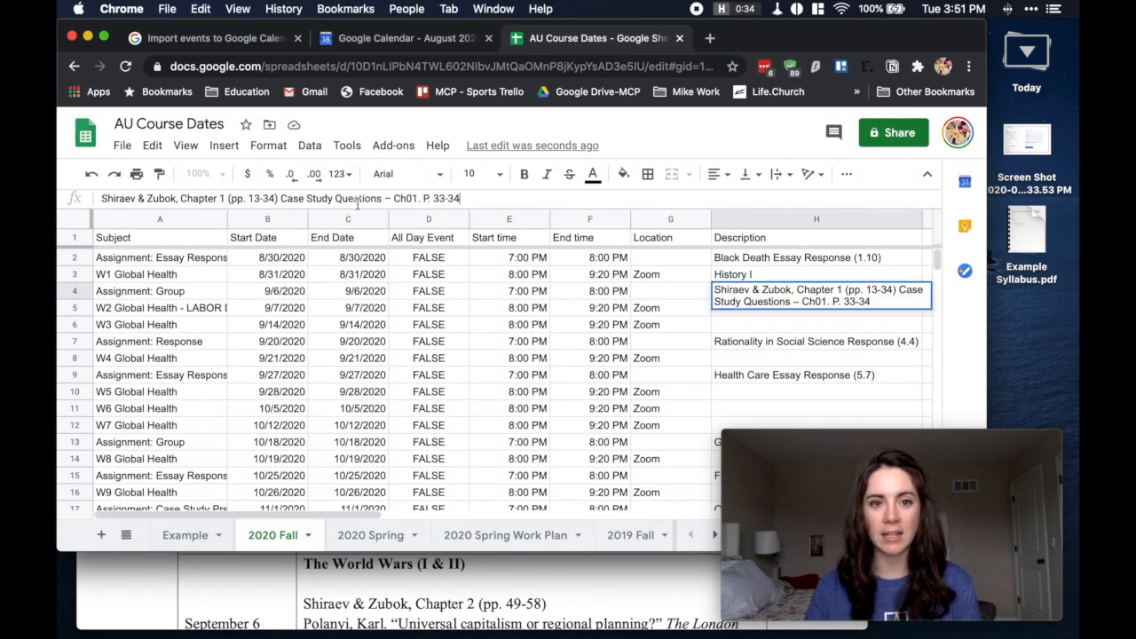
pyautogui.click(286, 198)
pyautogui.moveTo(287, 198); pyautogui.dragTo(483, 198)
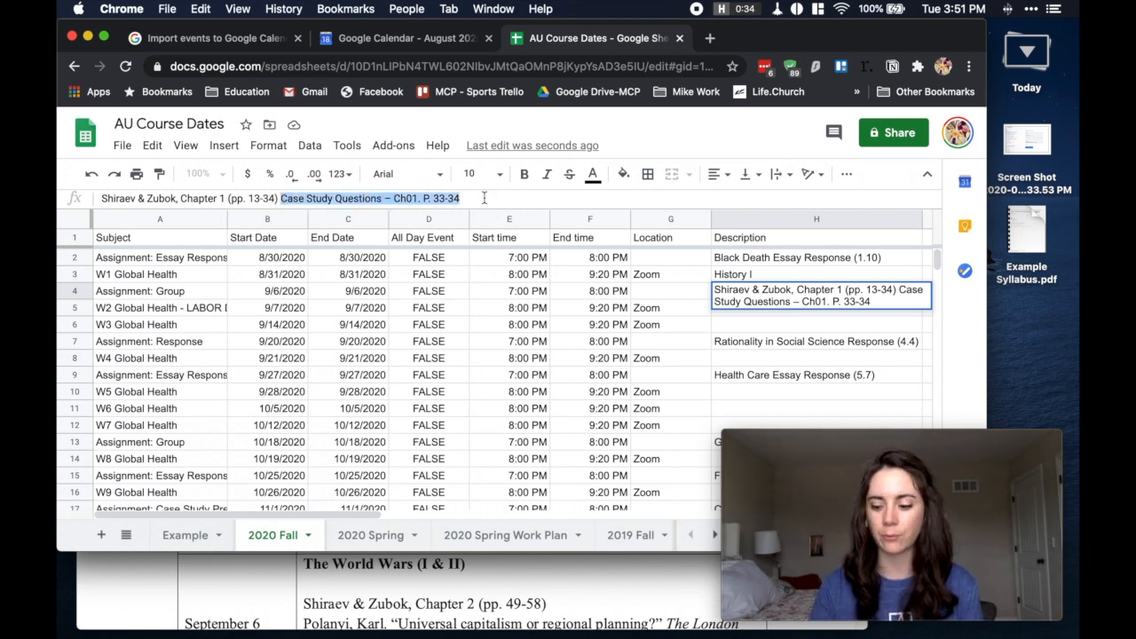
pyautogui.press('BackSpace')
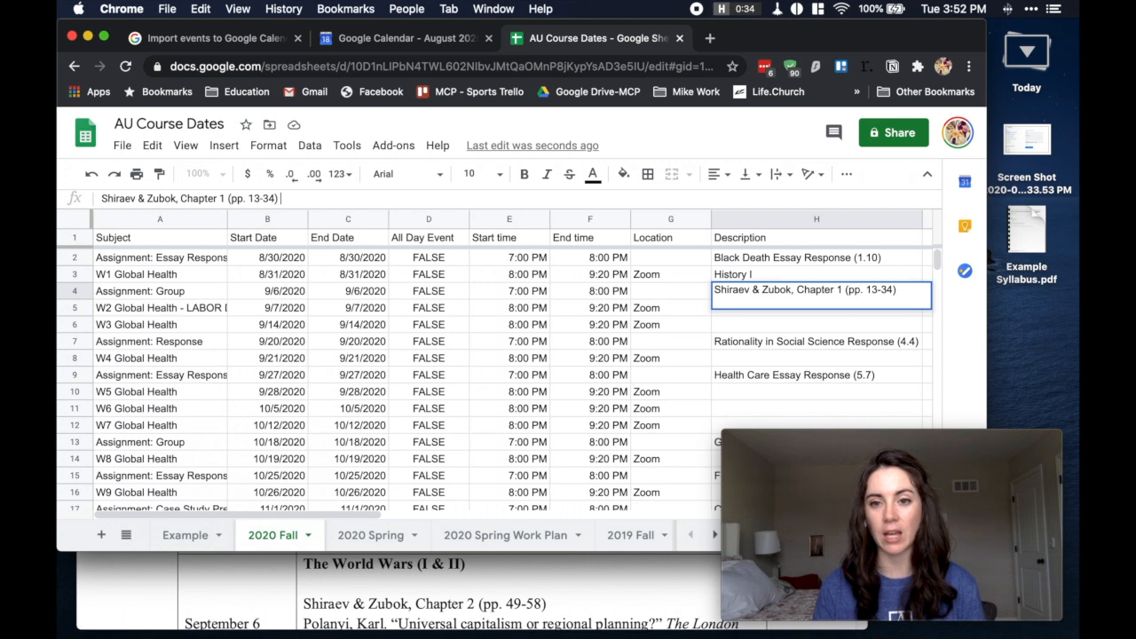
pyautogui.press('Return')
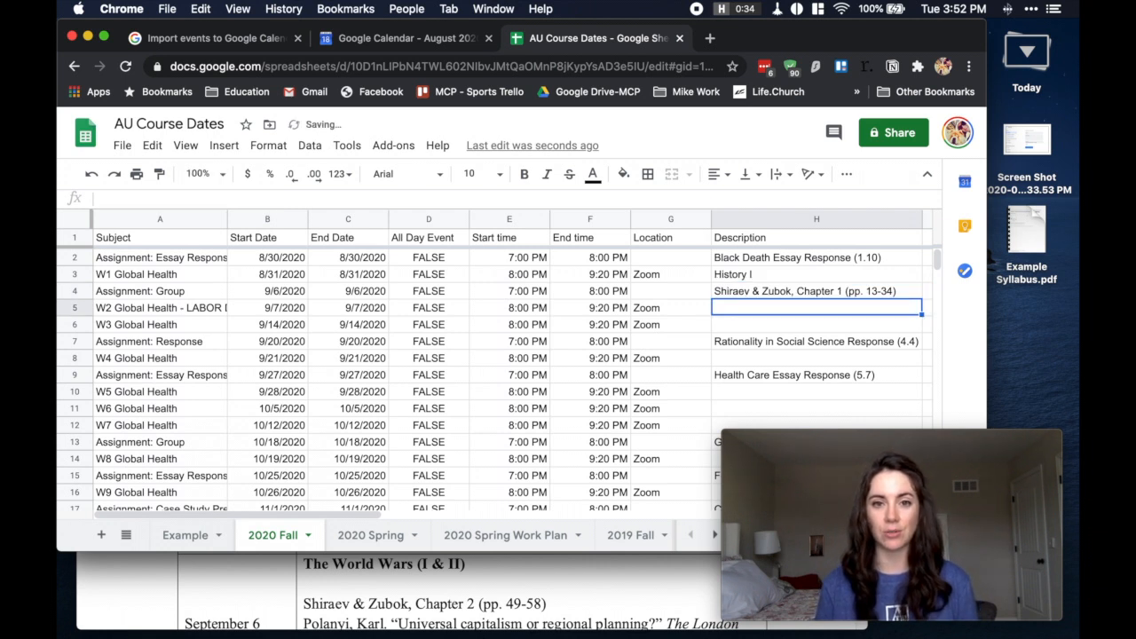
# Add "Case Study Questions – Ch01. P. 33-34" to the description in H4 below the Chapter 1 reading, separated by a blank line.
pyautogui.click(817, 291)
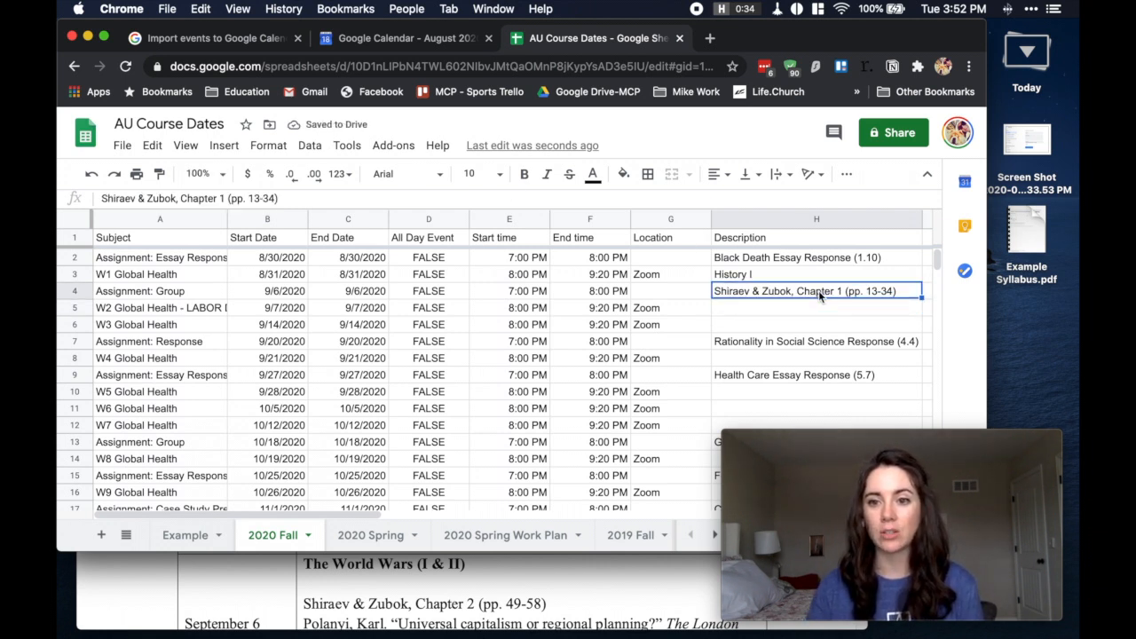
pyautogui.click(301, 199)
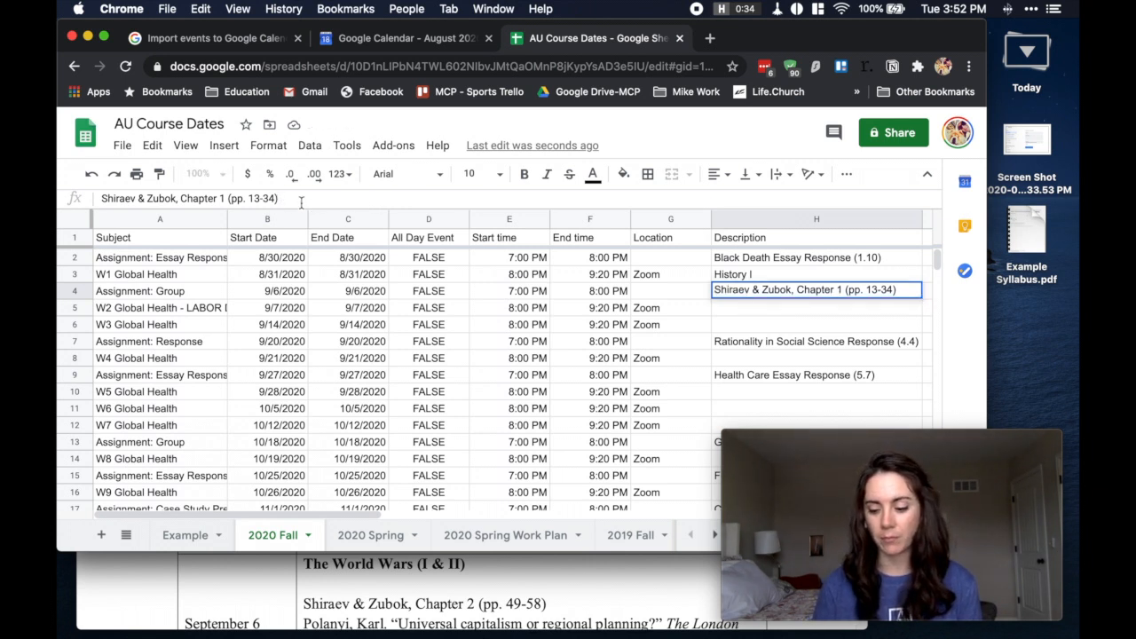
pyautogui.hotkey('alt', 'Return')
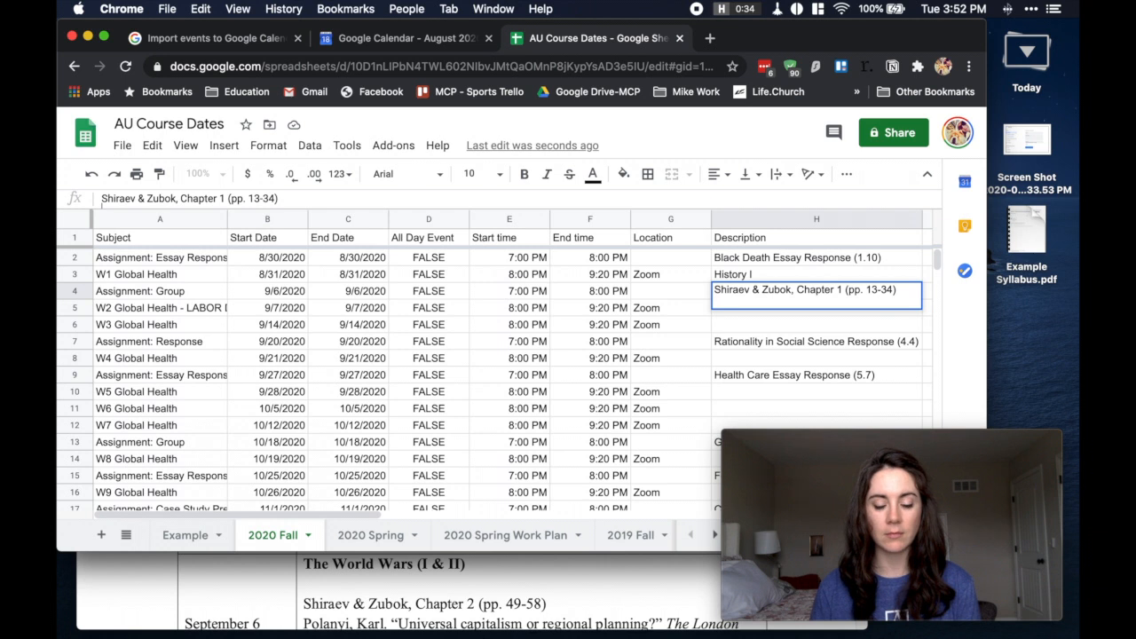
pyautogui.press('super+v')
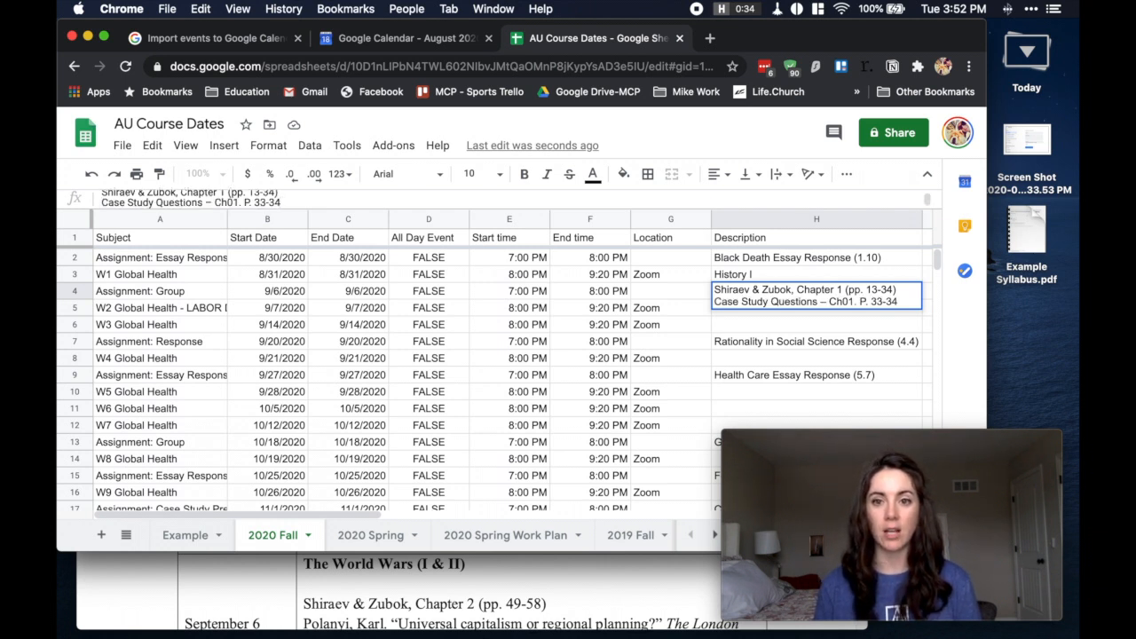
pyautogui.click(282, 196)
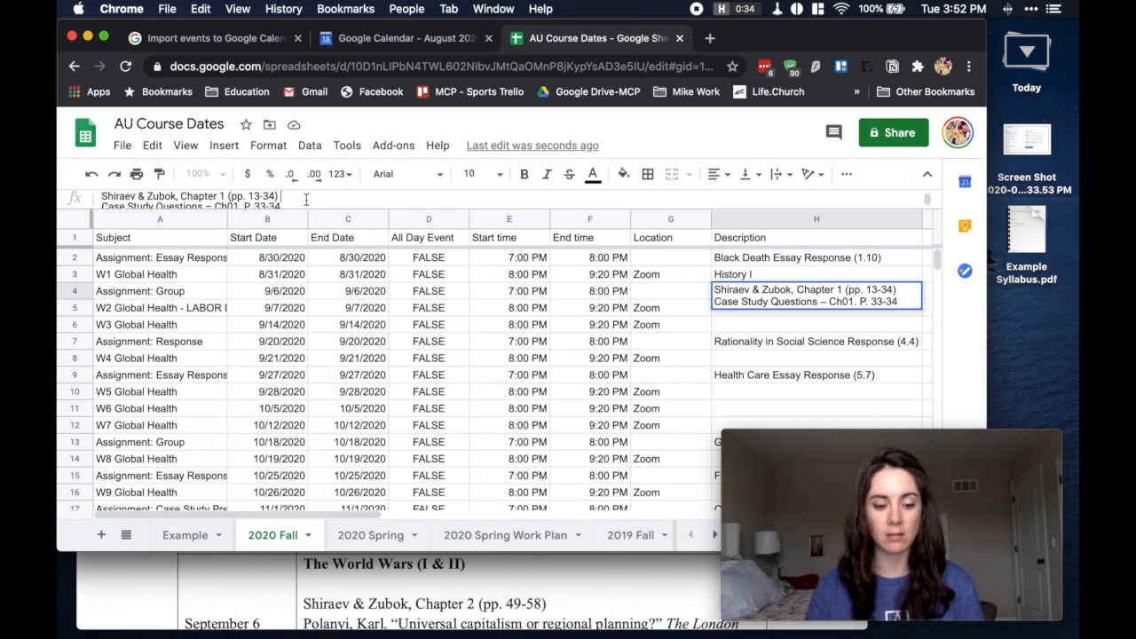
pyautogui.hotkey('alt', 'Return')
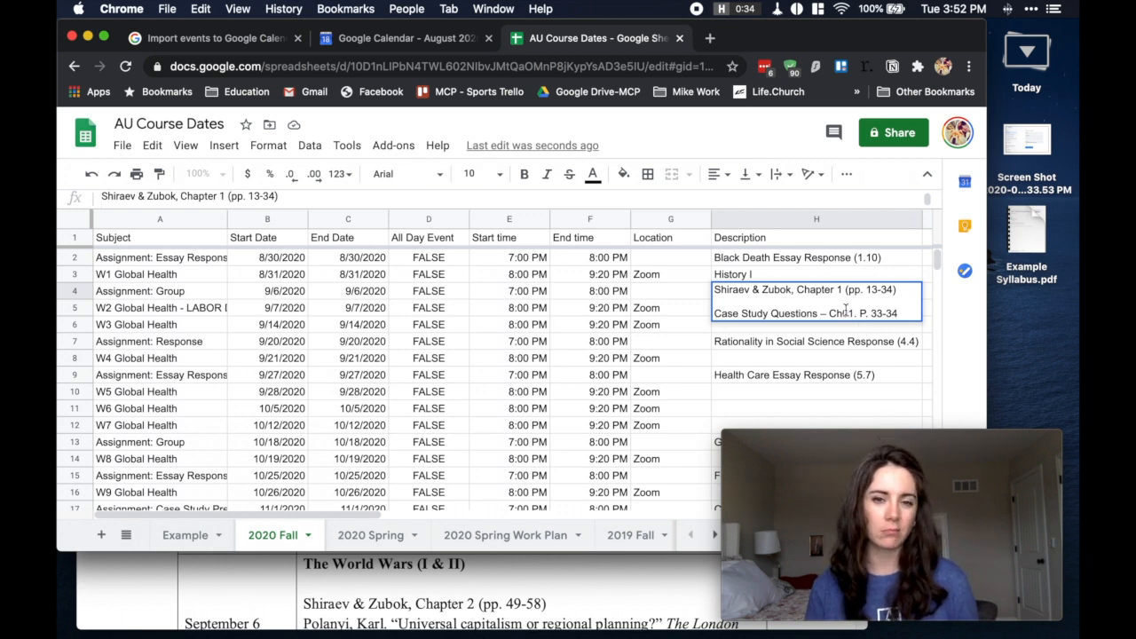
pyautogui.click(691, 313)
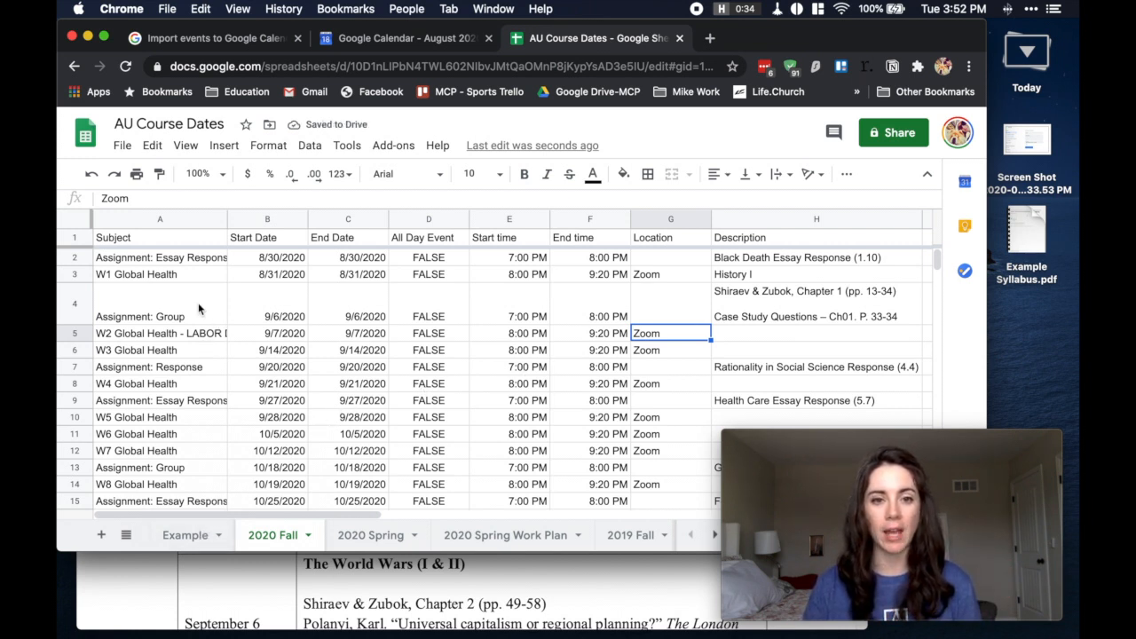
# Download the 2020 Fall sheet as a comma-separated values file named "AU Course Dates - 2020 Fall" to the Desktop.
pyautogui.click(121, 149)
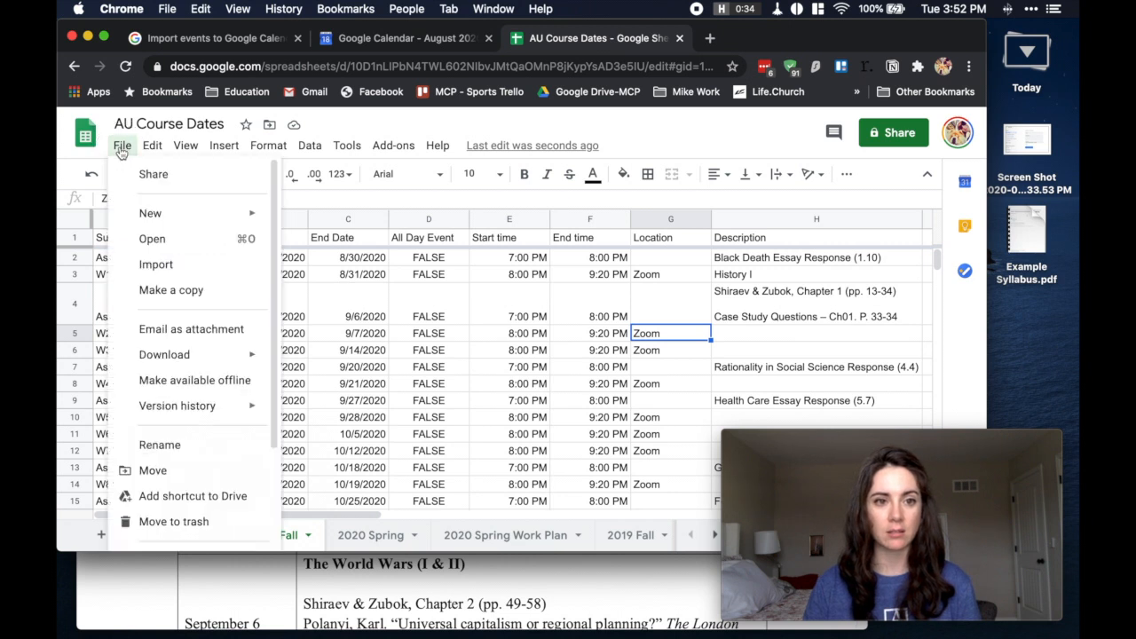
pyautogui.moveTo(169, 354)
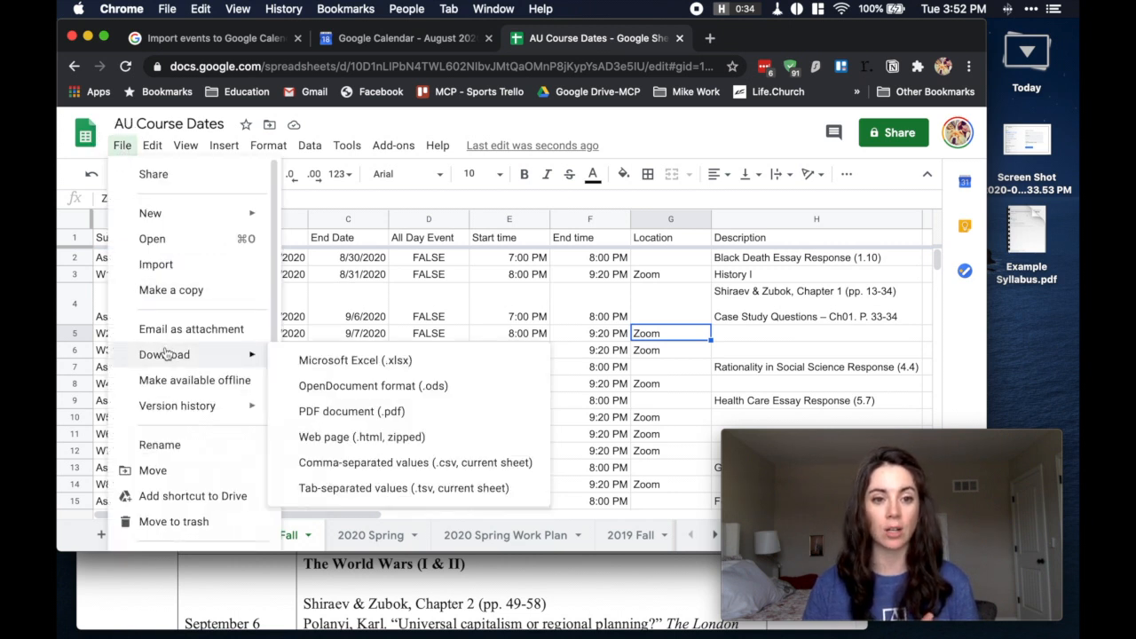
pyautogui.click(343, 470)
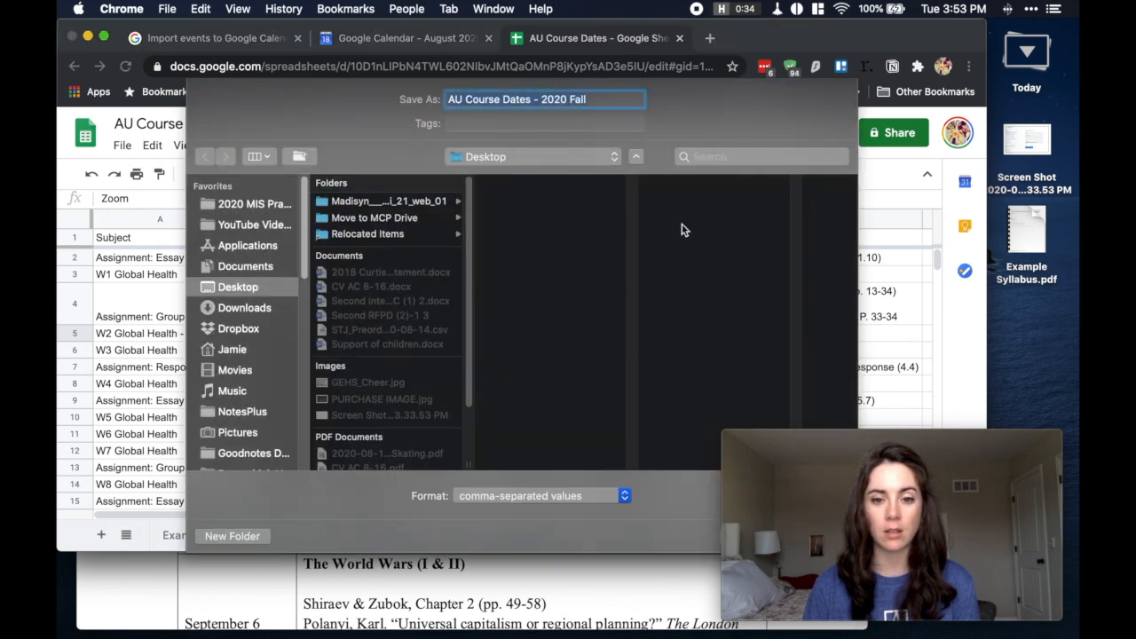
pyautogui.moveTo(848, 445); pyautogui.dragTo(844, 250)
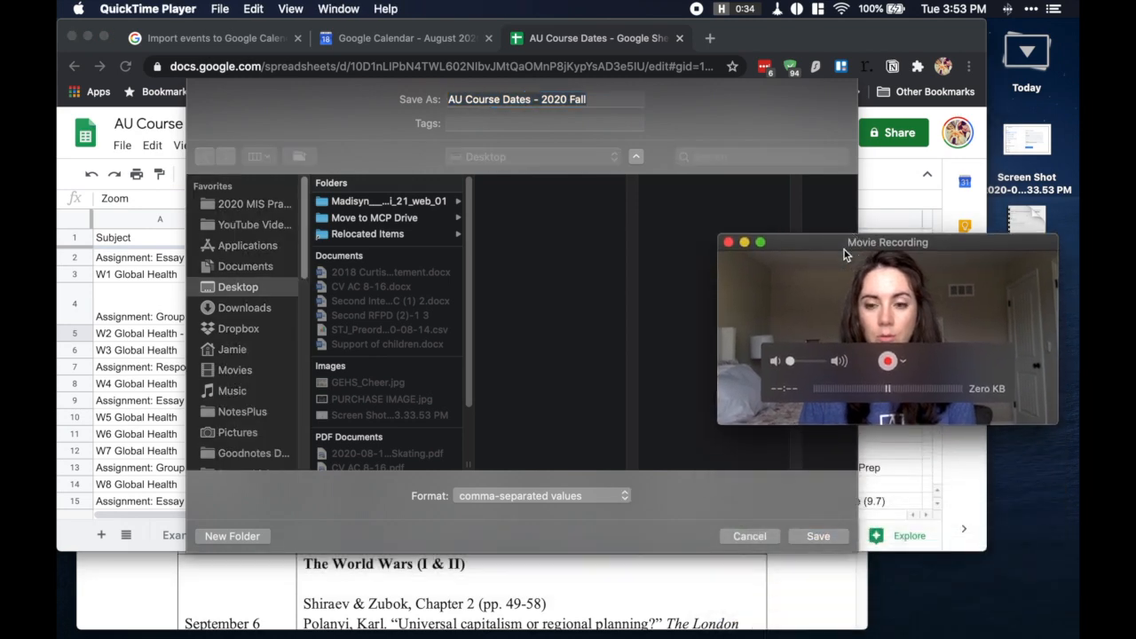
pyautogui.click(800, 538)
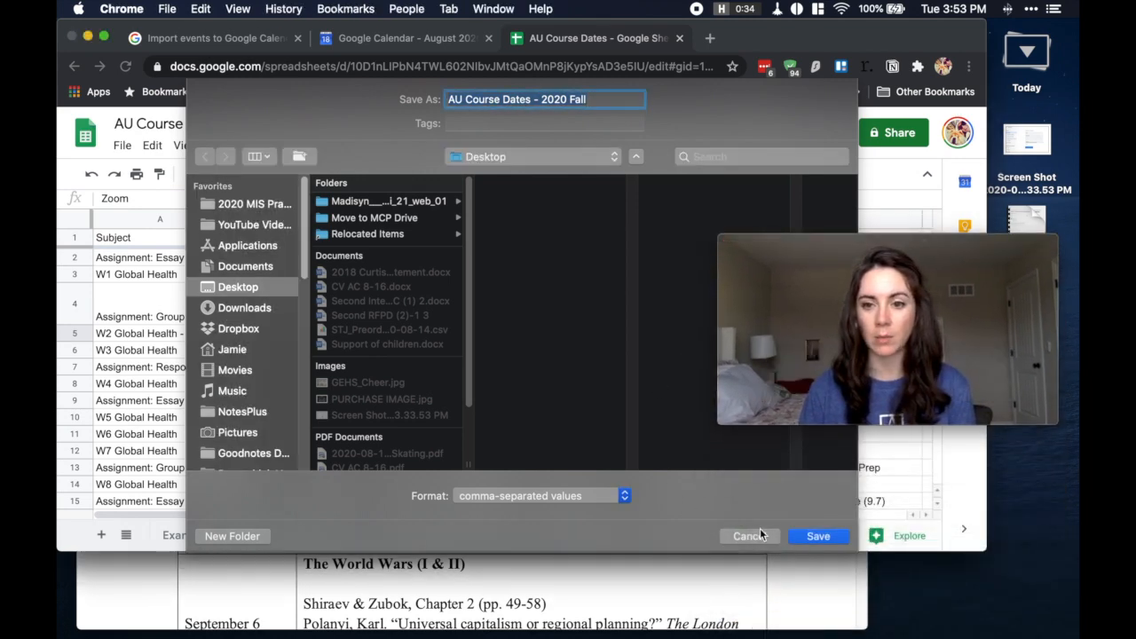
pyautogui.press('Return')
pyautogui.moveTo(879, 241); pyautogui.dragTo(881, 449)
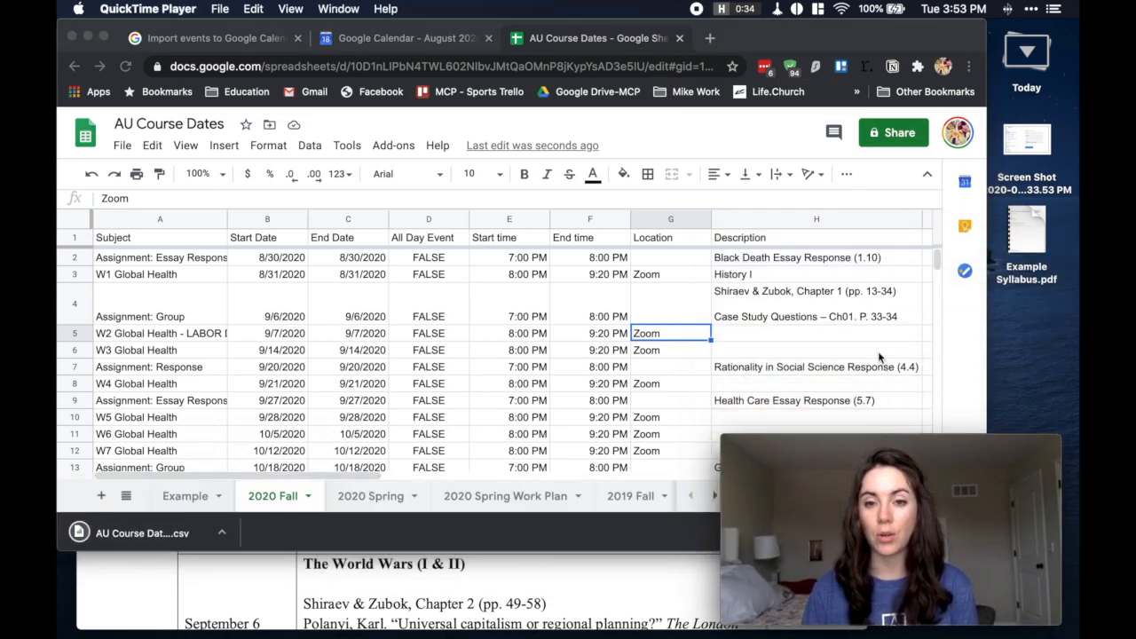
# Switch to Google Calendar and look through the list of calendars under My calendars.
pyautogui.click(413, 38)
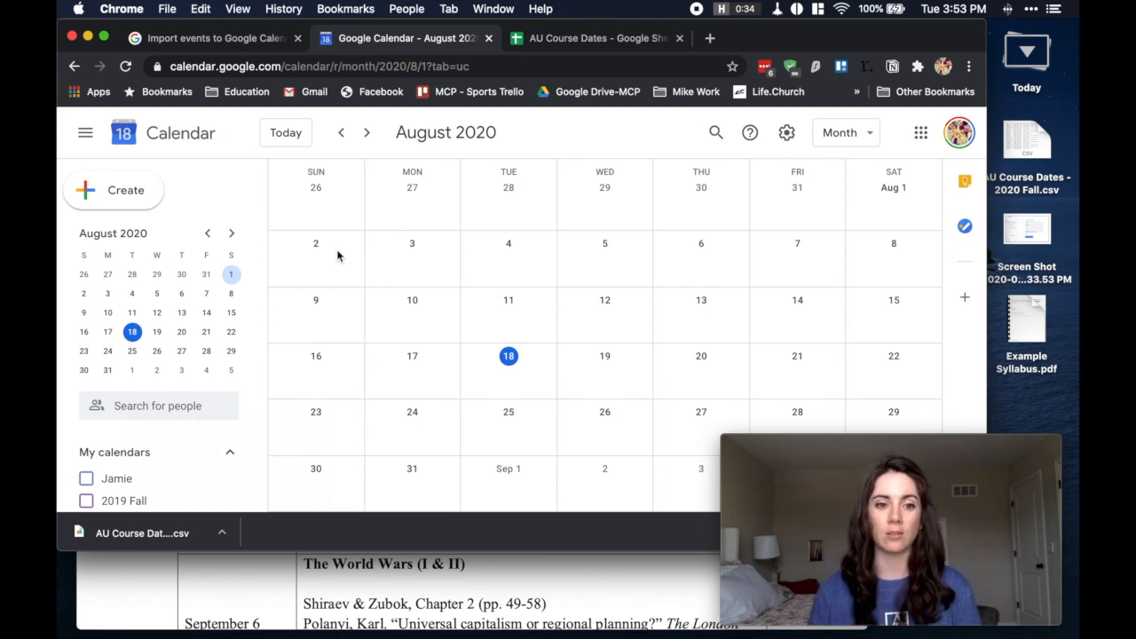
pyautogui.scroll(-1, 203, 442)
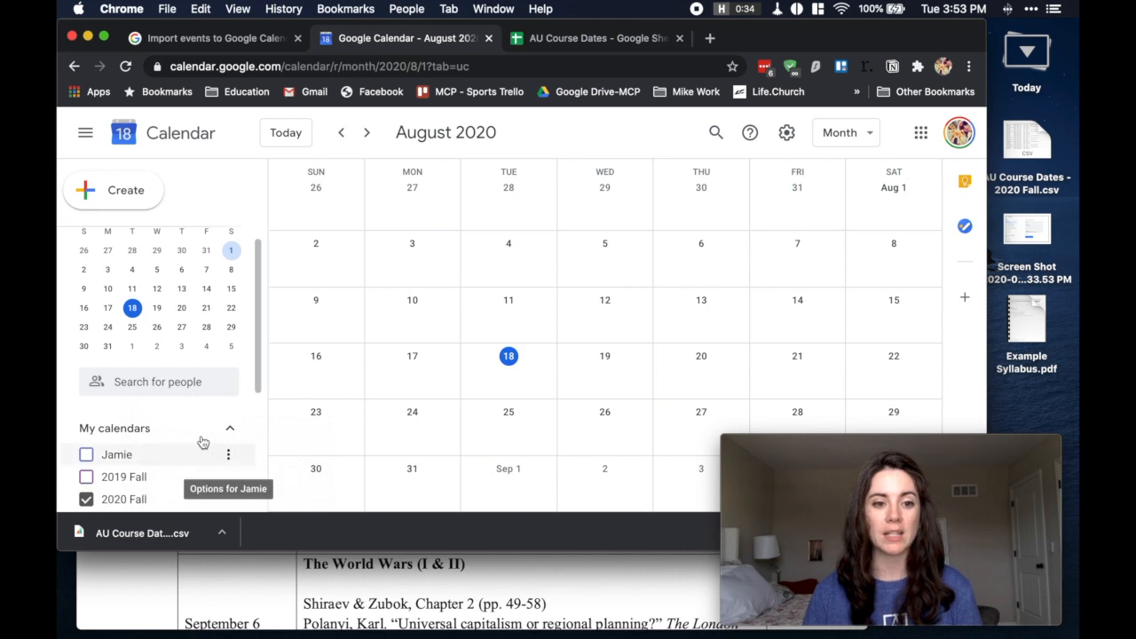
pyautogui.scroll(-5, 204, 442)
pyautogui.scroll(1, 152, 426)
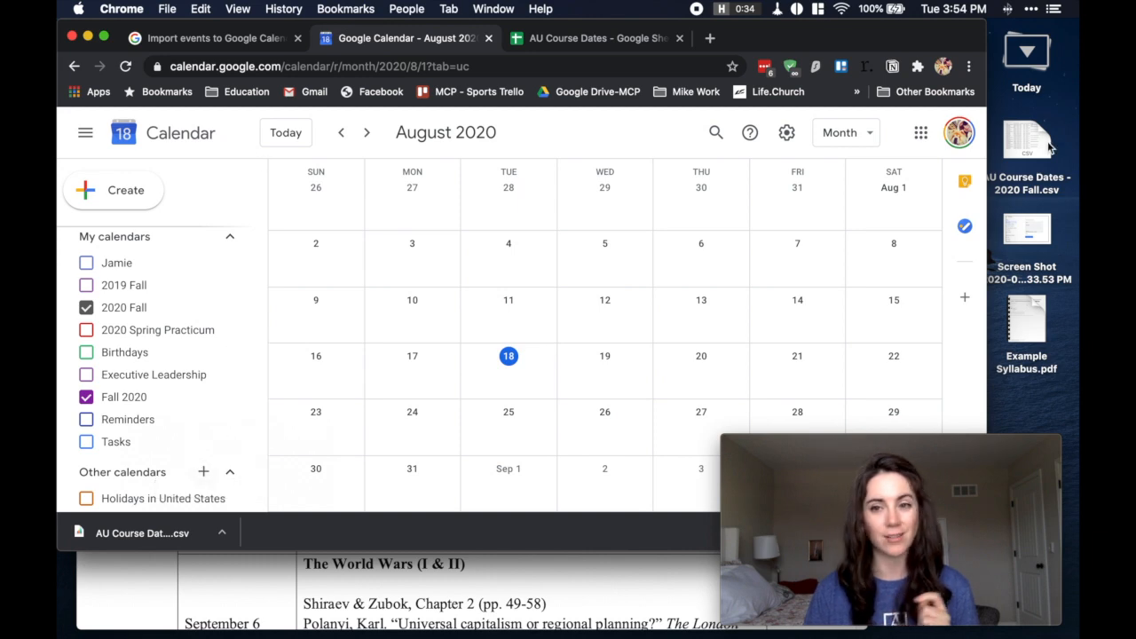
# View the desktop screenshot of the Create new calendar settings in Preview, close it and return to Google Calendar in Chrome.
pyautogui.doubleClick(1034, 229)
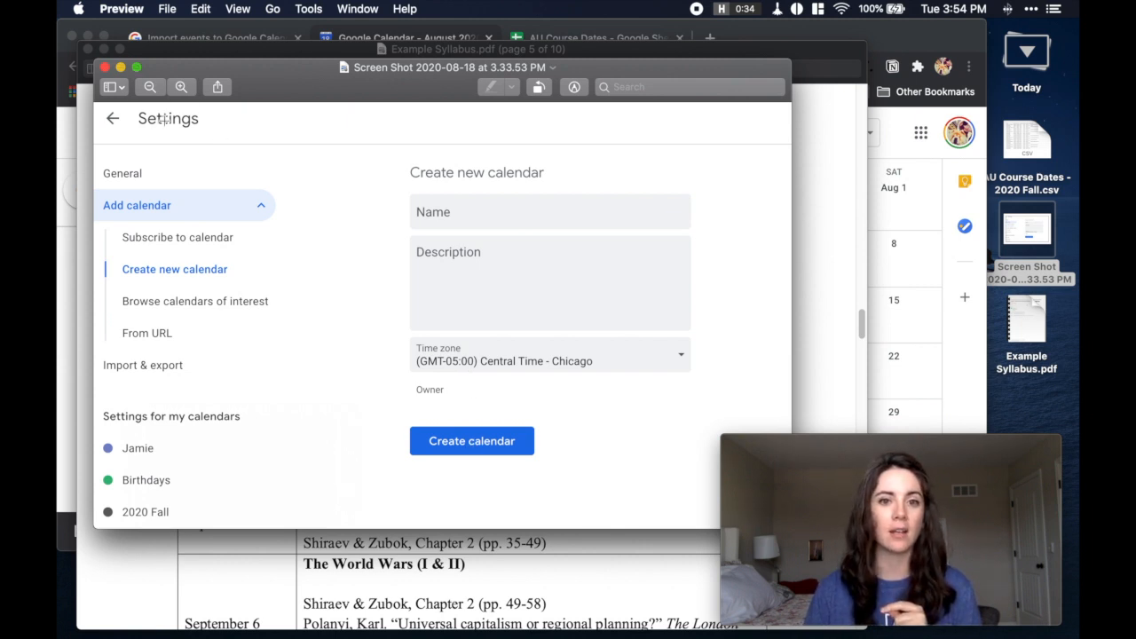
pyautogui.click(105, 68)
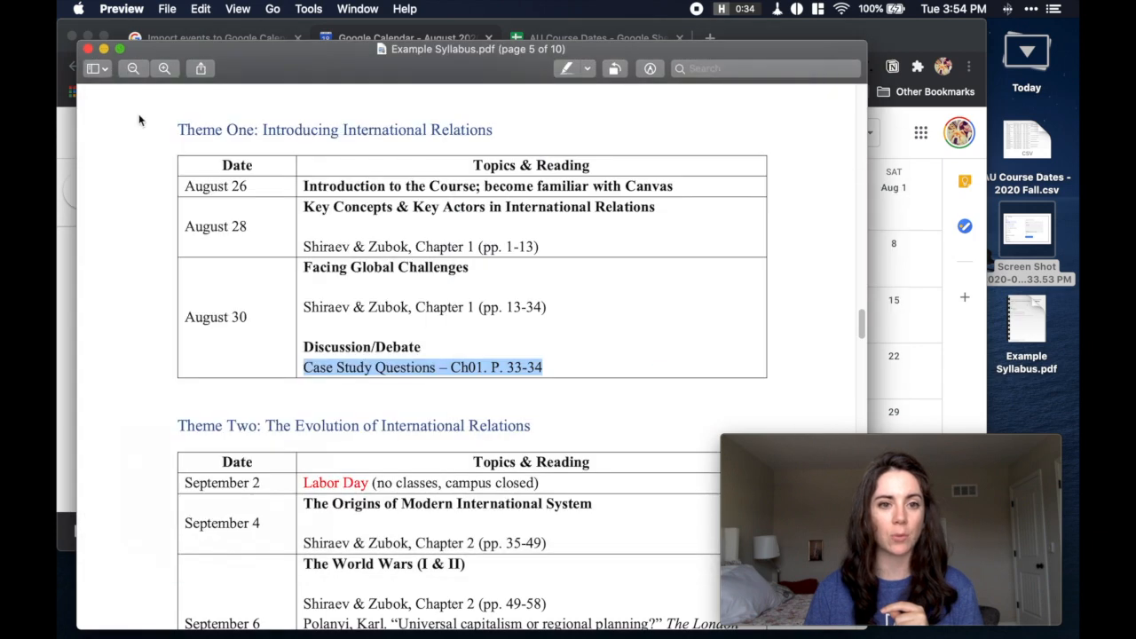
pyautogui.click(802, 28)
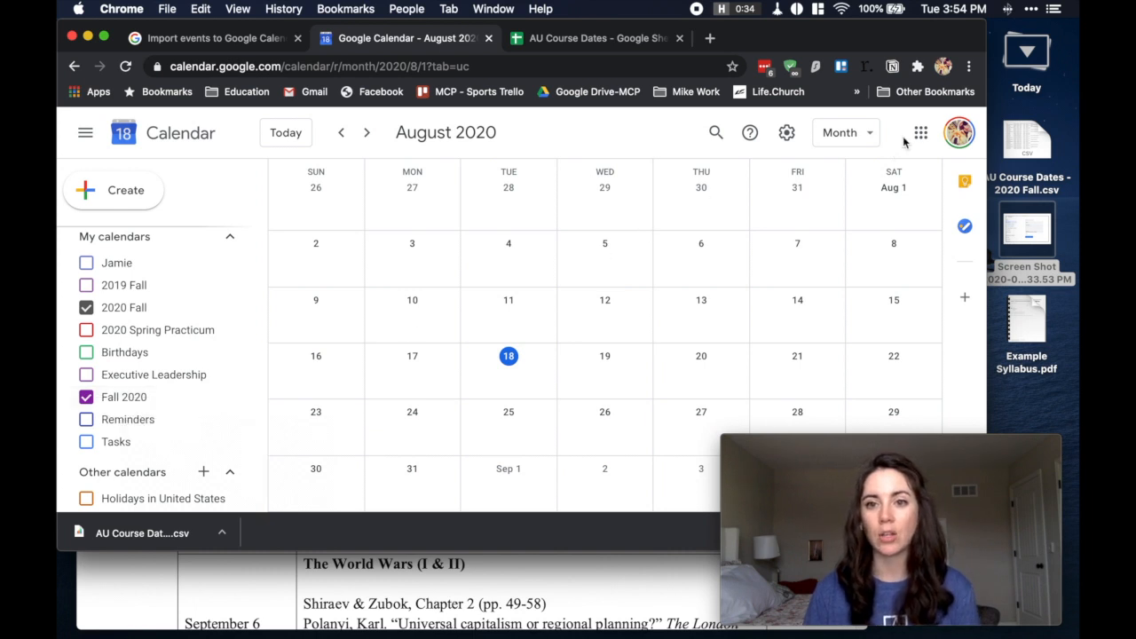
# In Google Calendar's import settings, choose "AU Course Dates - 2020 Fall.csv" from the Desktop as the file to import.
pyautogui.click(786, 134)
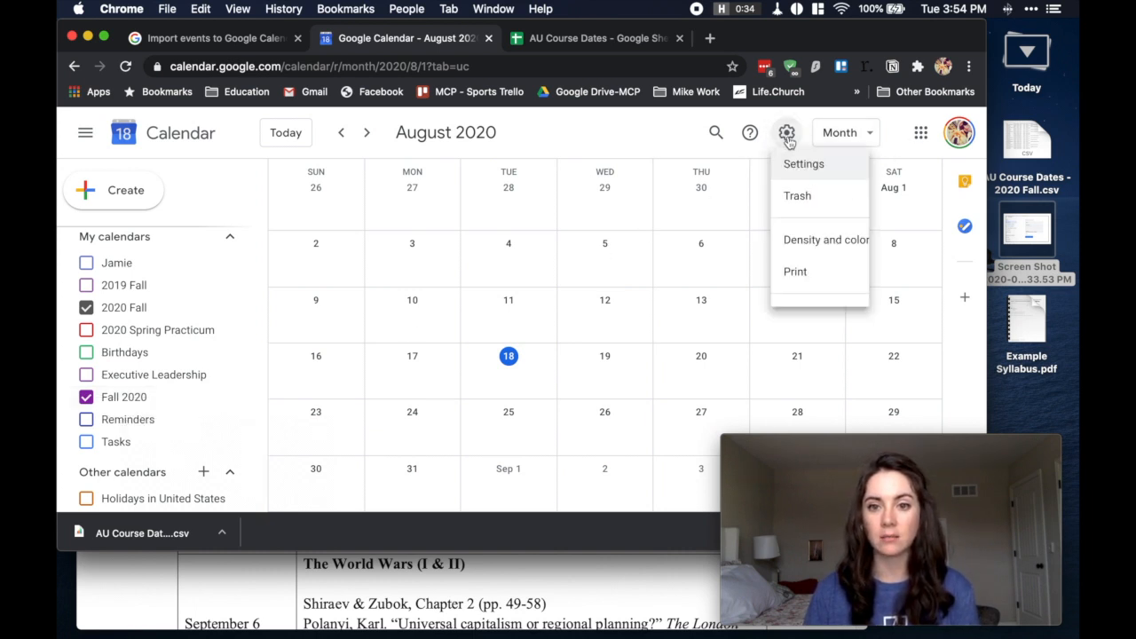
pyautogui.click(794, 179)
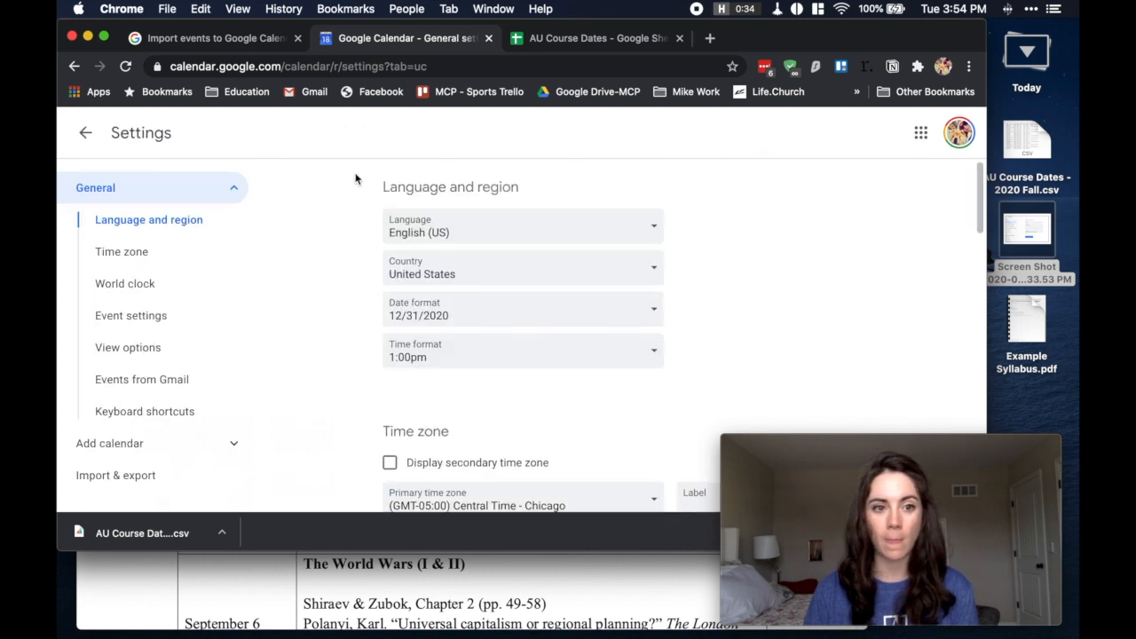
pyautogui.click(116, 475)
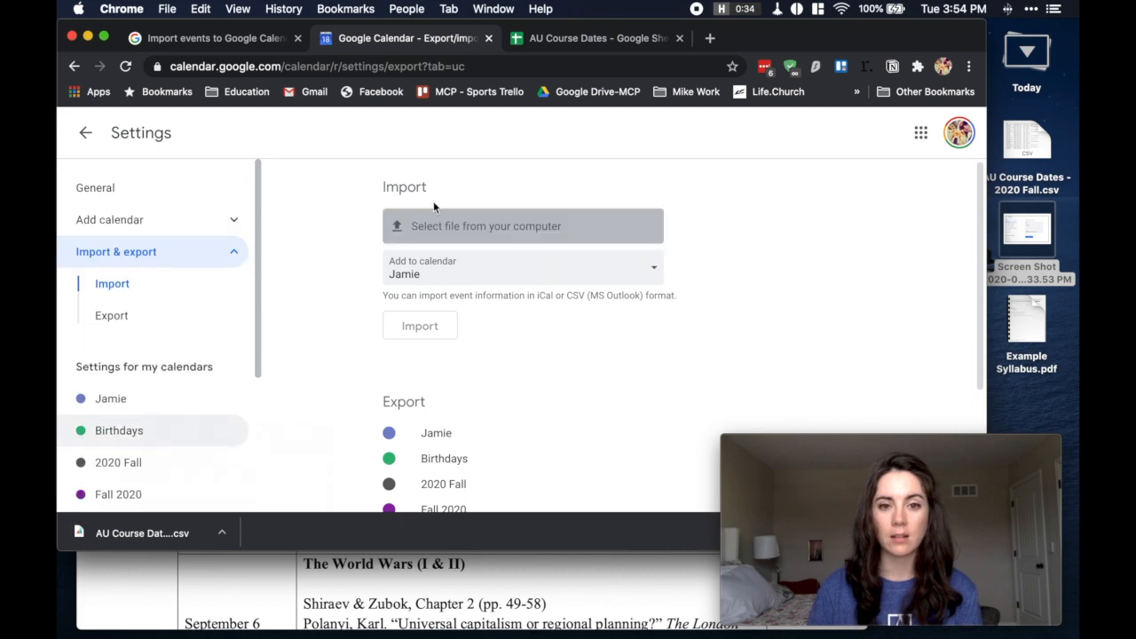
pyautogui.click(473, 240)
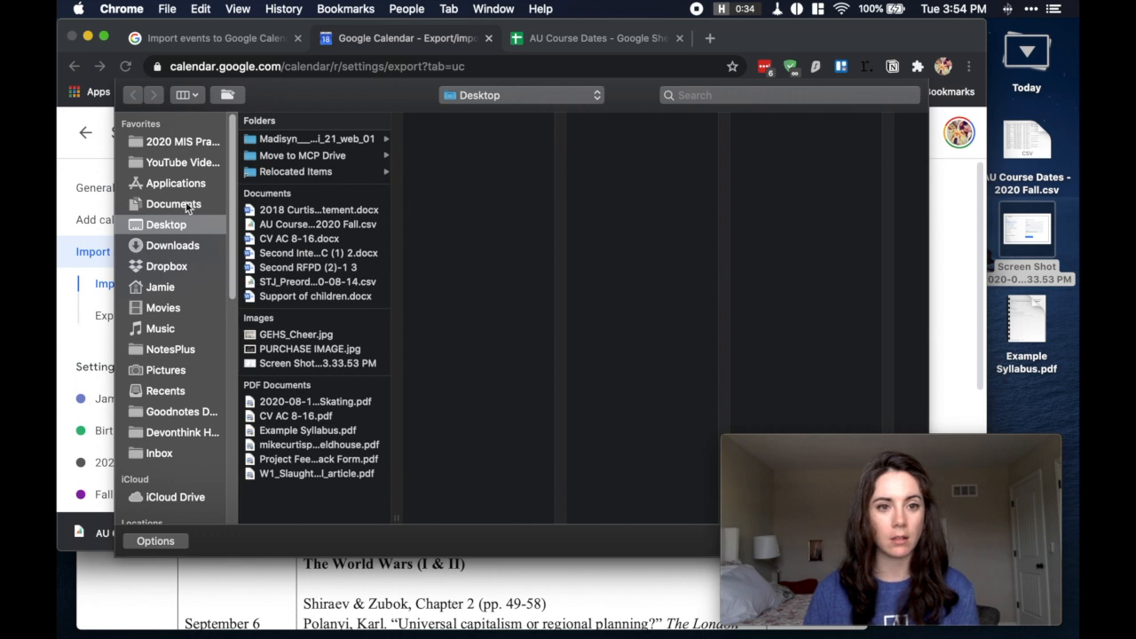
pyautogui.click(283, 223)
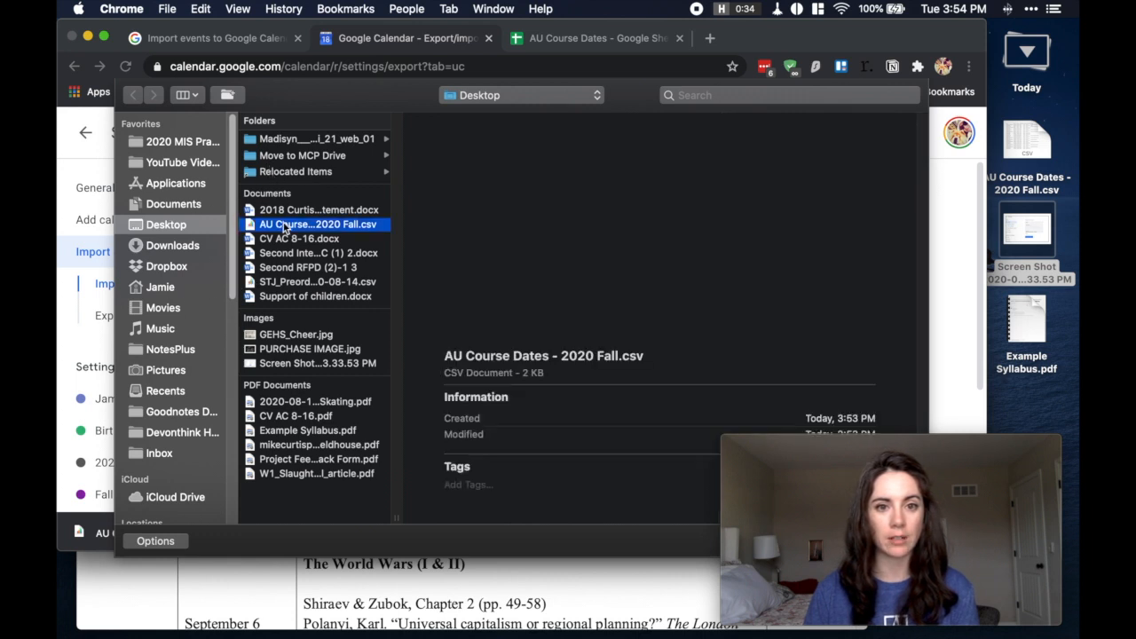
pyautogui.moveTo(843, 441); pyautogui.dragTo(844, 191)
pyautogui.click(892, 545)
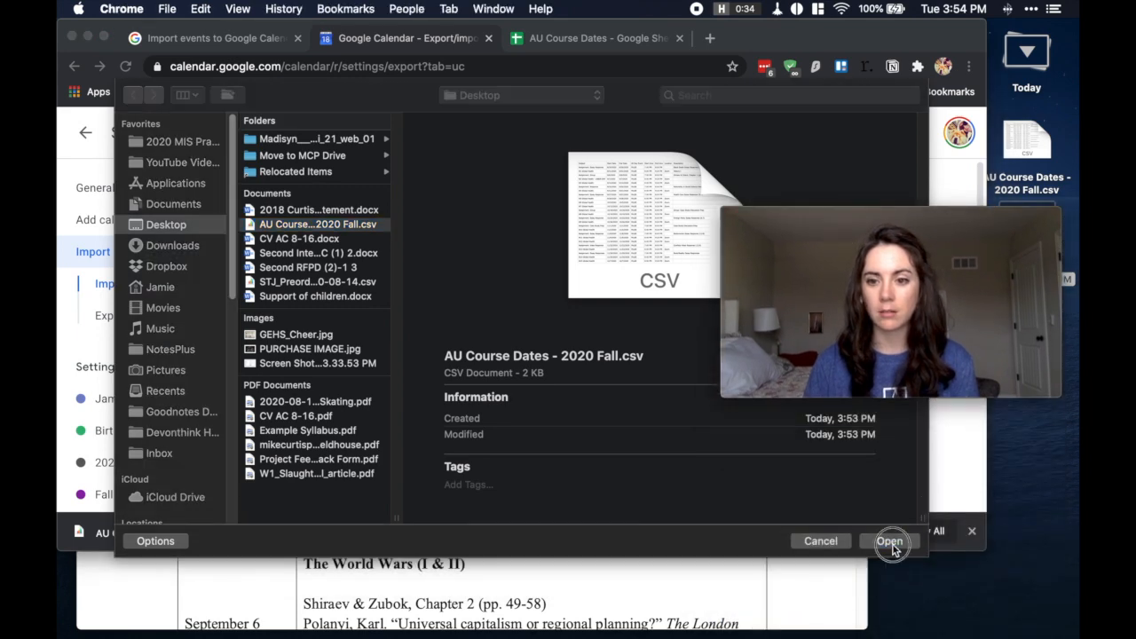
pyautogui.moveTo(865, 220); pyautogui.dragTo(868, 457)
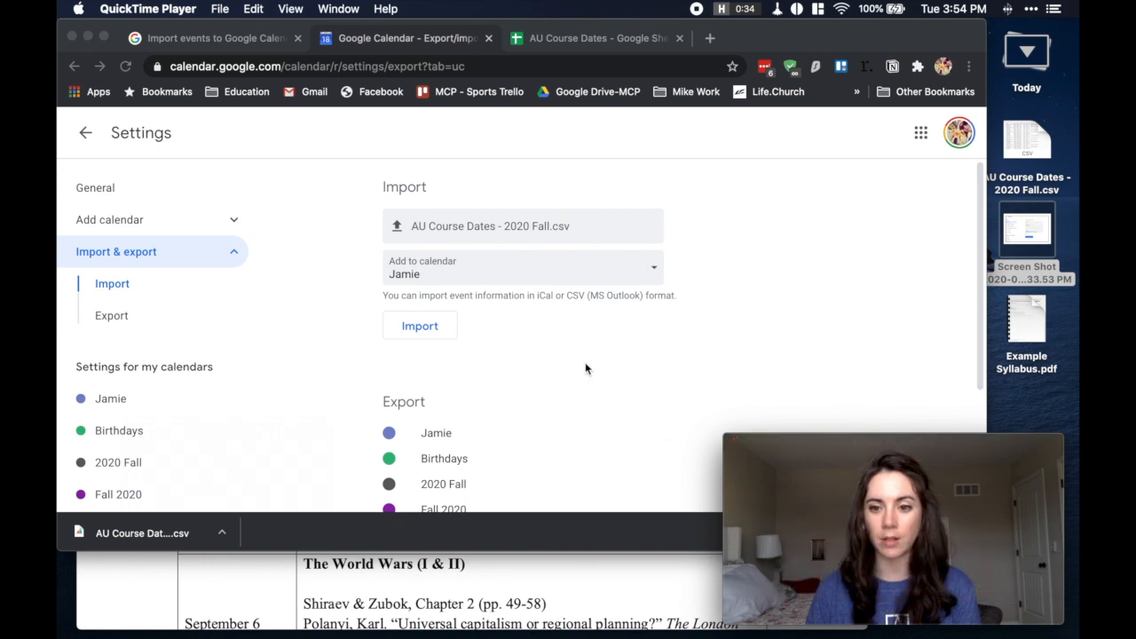
# Set the destination calendar to 2020 Fall and import the events from the chosen CSV file.
pyautogui.click(435, 279)
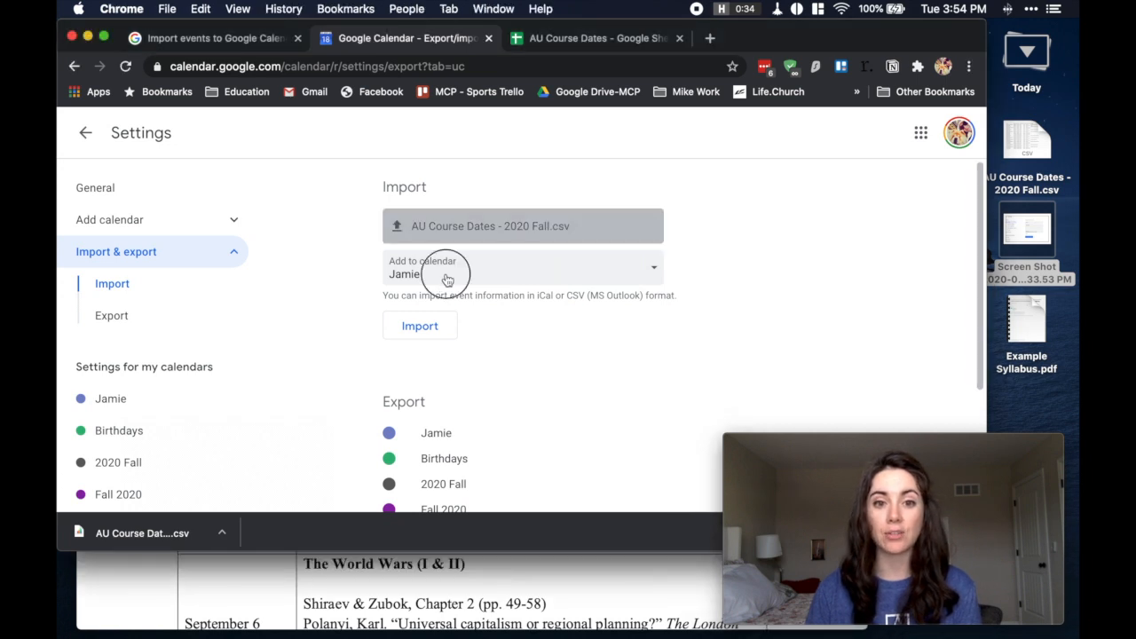
pyautogui.click(446, 278)
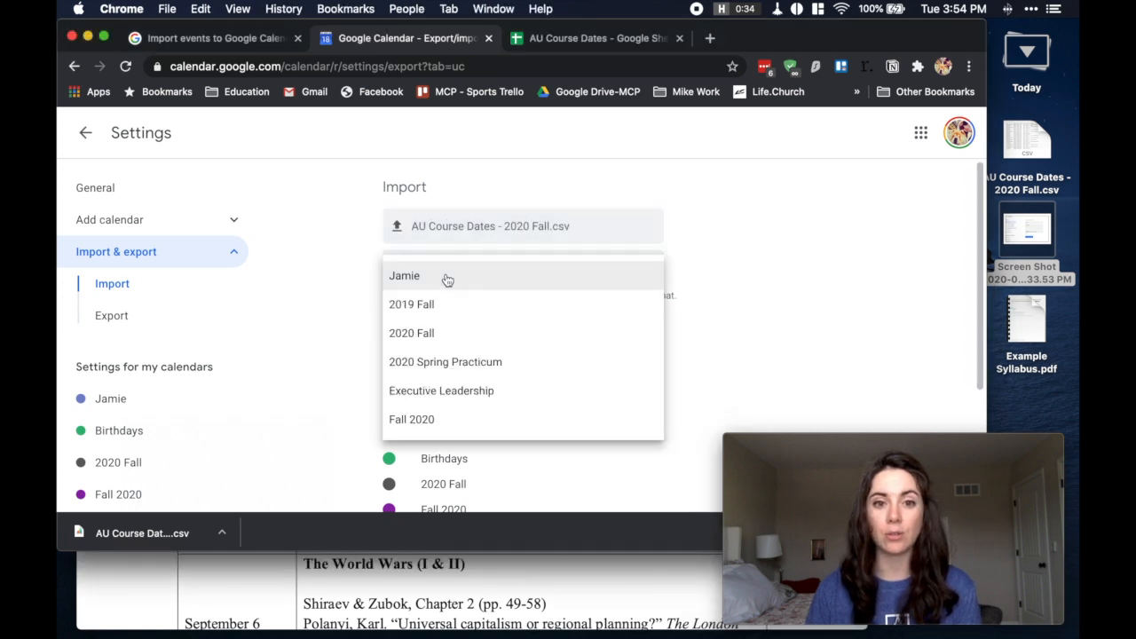
pyautogui.click(436, 337)
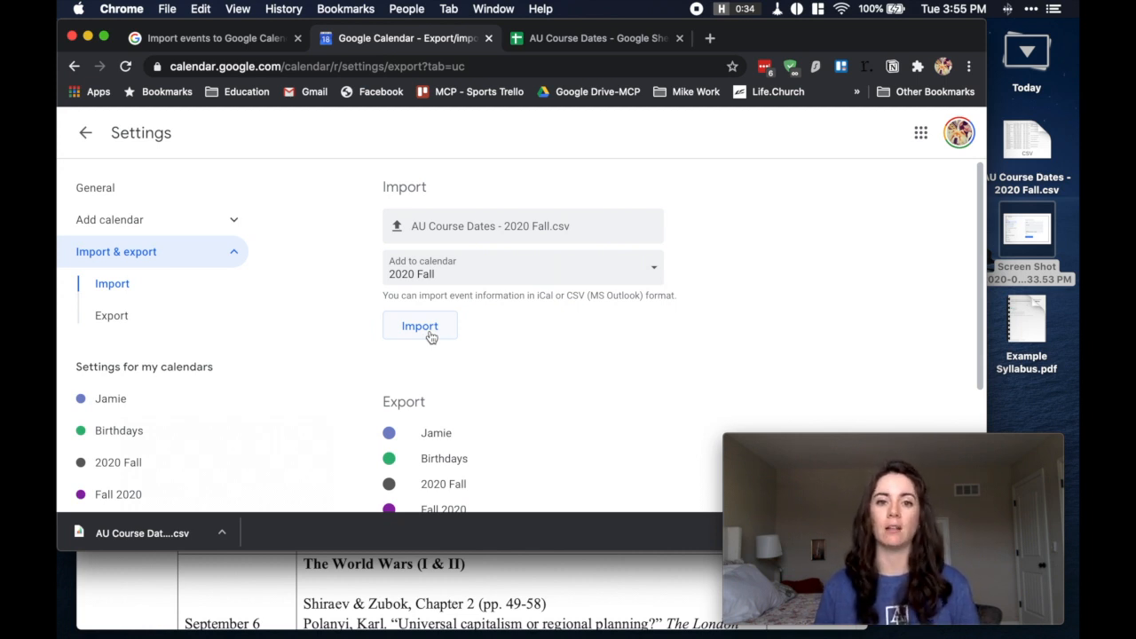
pyautogui.click(430, 336)
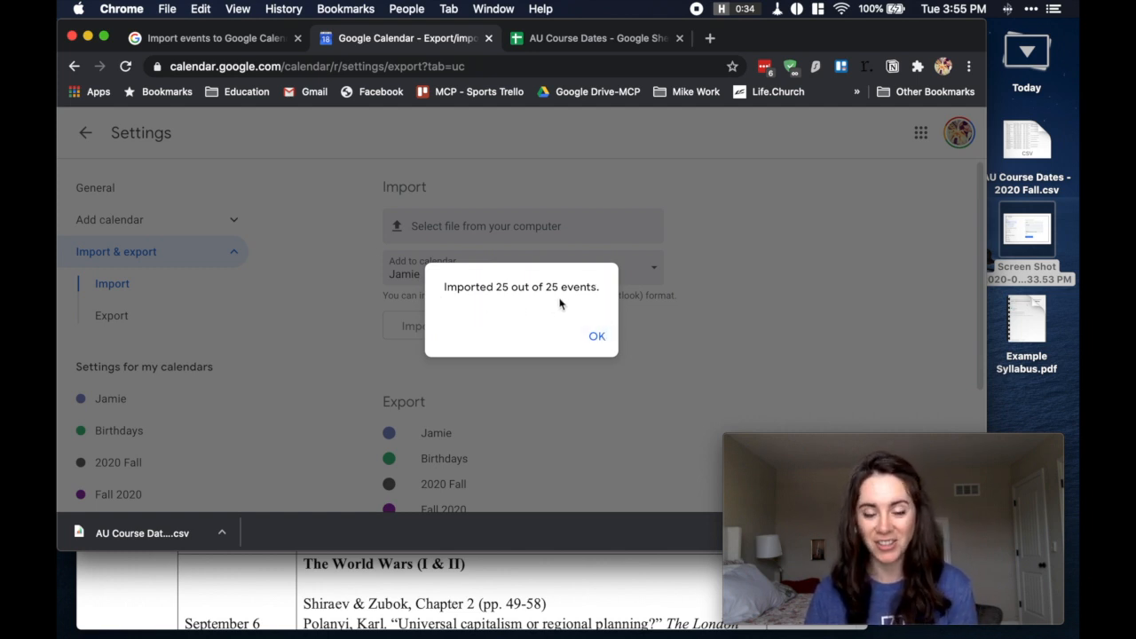
pyautogui.click(597, 336)
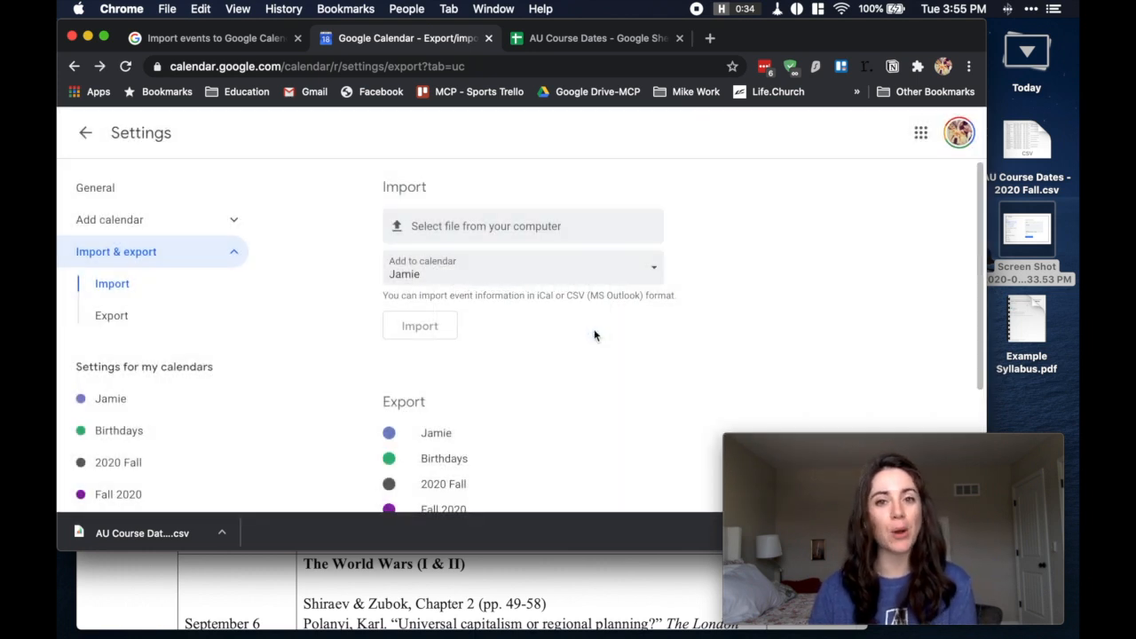
# Go back to the month view and check the imported class and assignment events from August through December 2020.
pyautogui.click(89, 135)
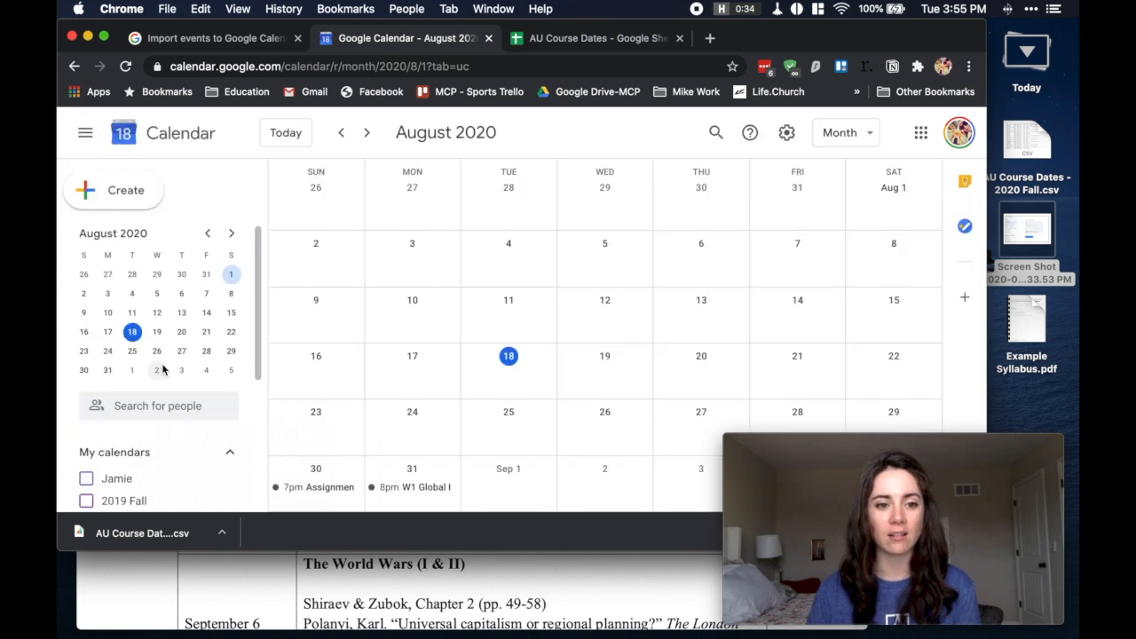
pyautogui.scroll(-4, 155, 373)
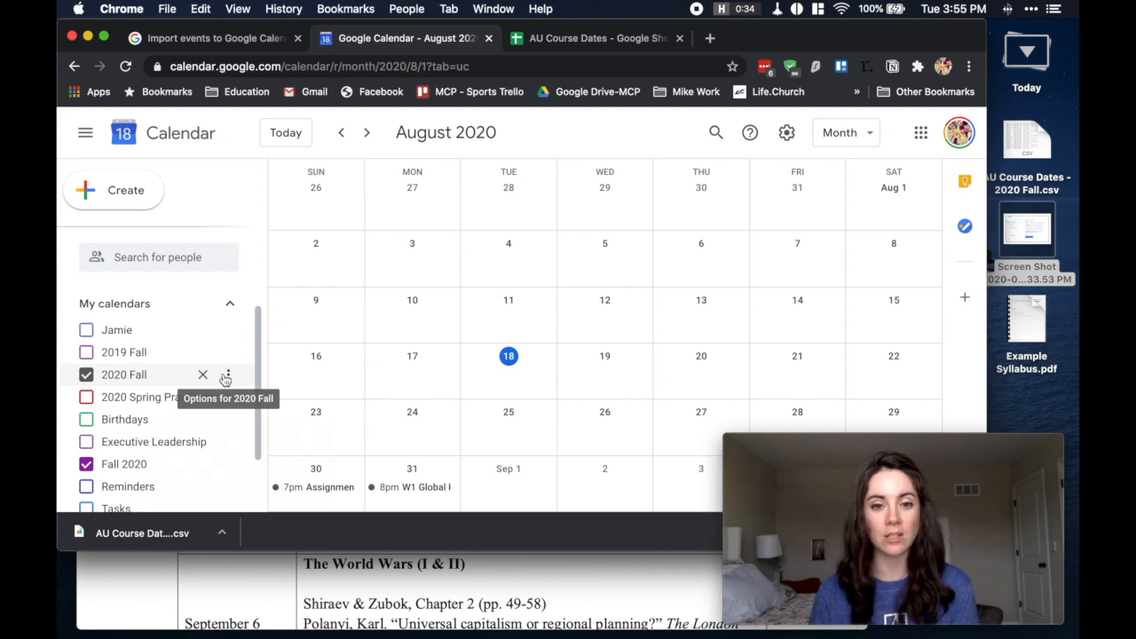
pyautogui.scroll(-4, 442, 367)
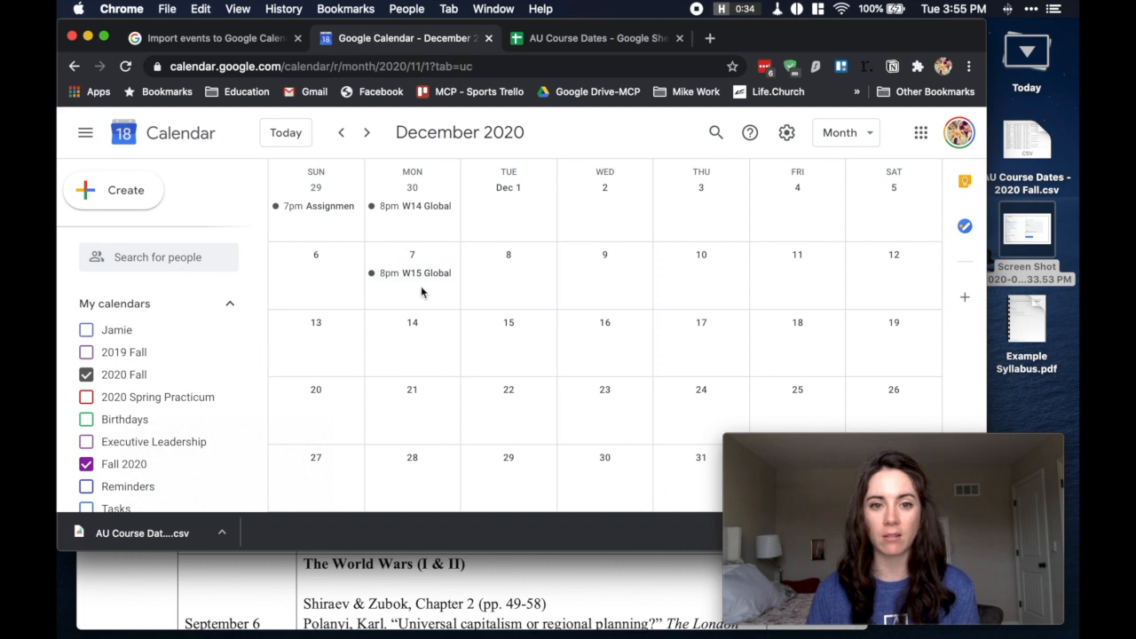
pyautogui.scroll(3, 423, 291)
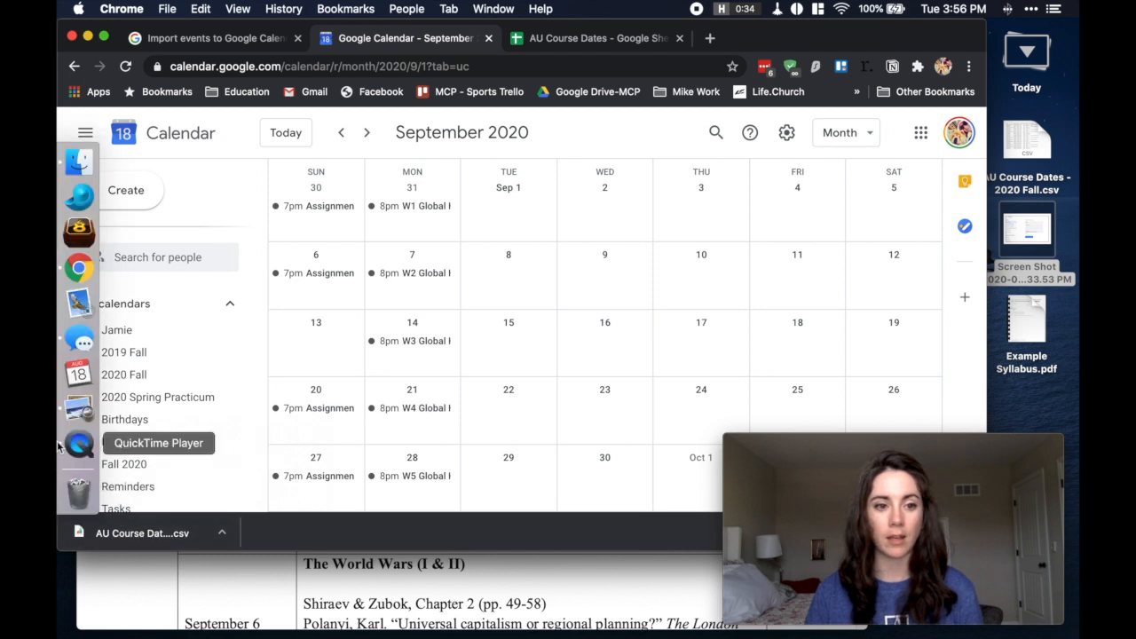
# Bring up the Calendar View image in Preview and examine the 2020 Fall entry in its calendar list.
pyautogui.rightClick(80, 413)
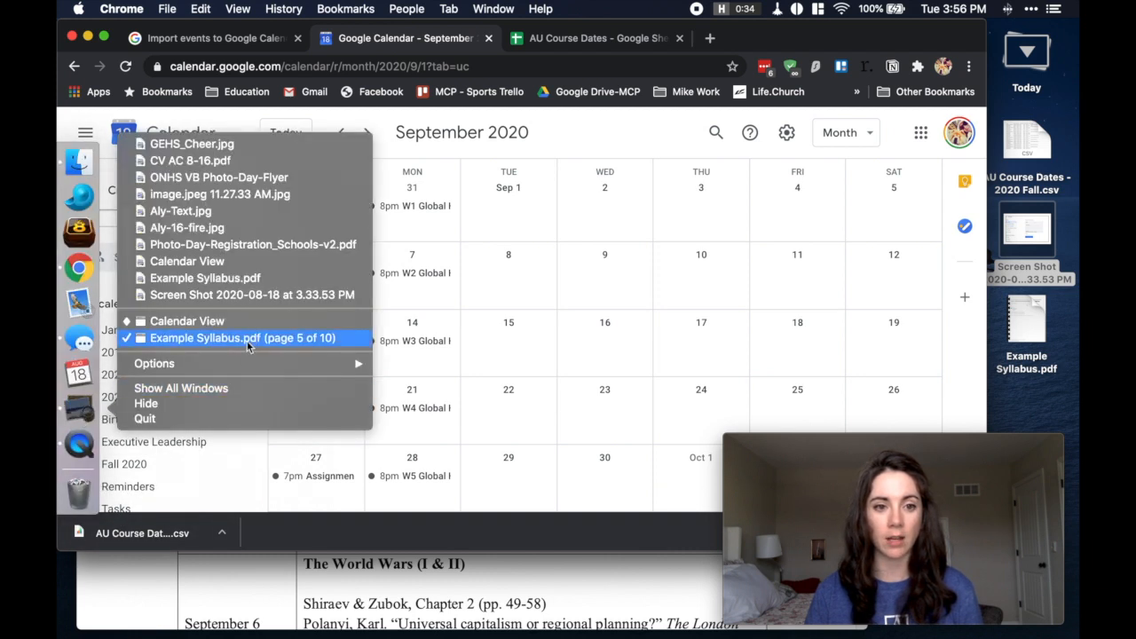
pyautogui.click(187, 322)
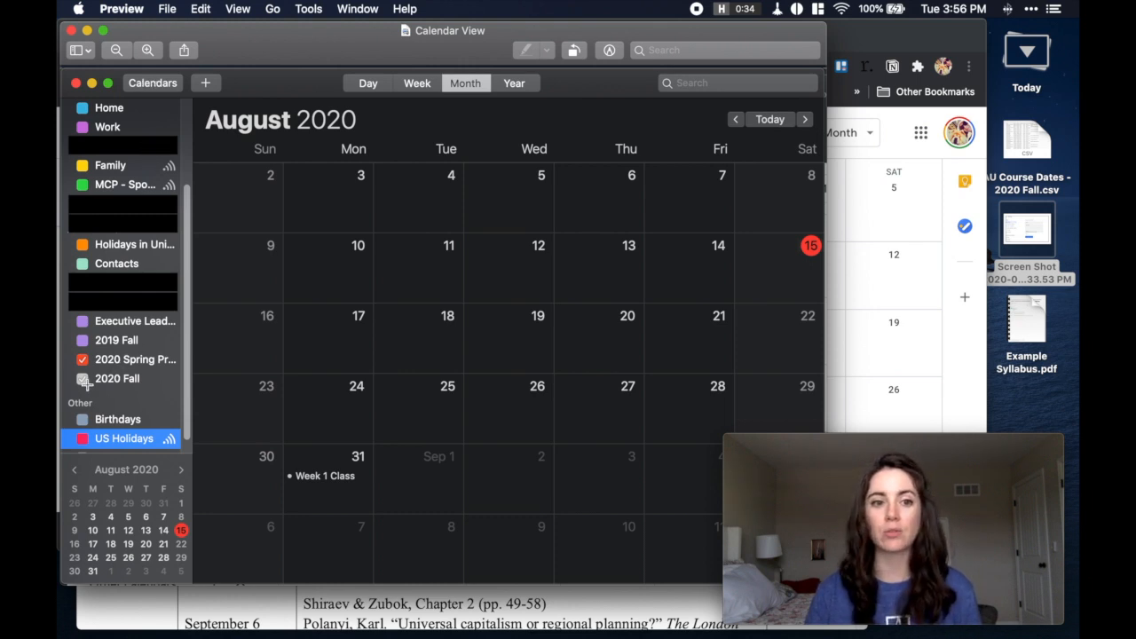
pyautogui.moveTo(146, 383); pyautogui.dragTo(74, 374)
pyautogui.click(152, 403)
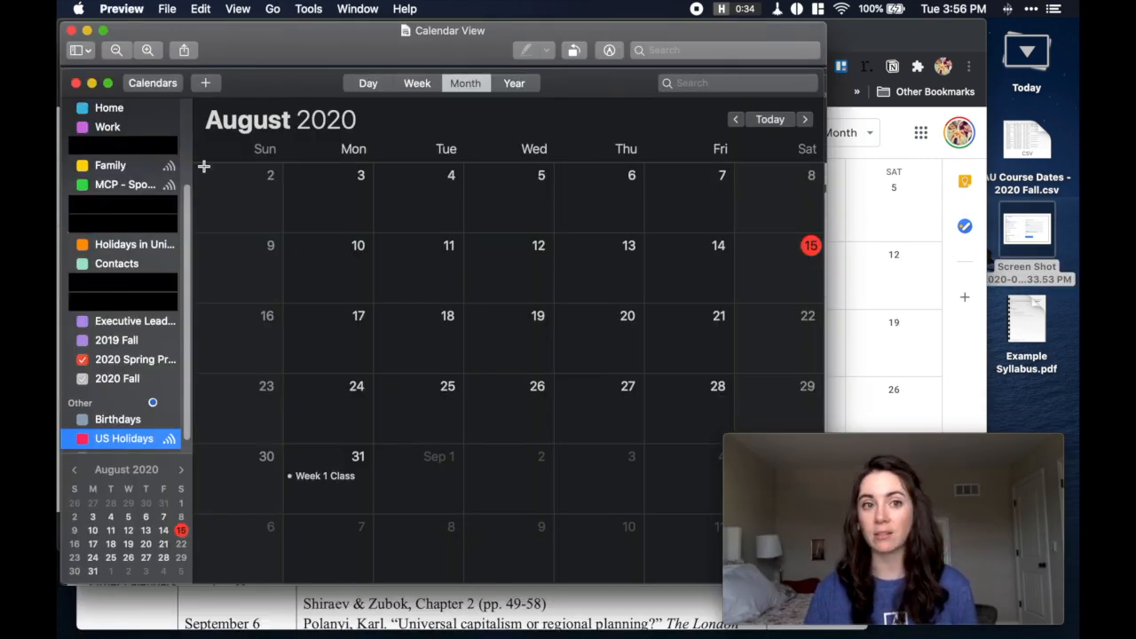
# Close the Calendar View image and Example Syllabus.pdf in Preview, and show October 2020 in Google Calendar.
pyautogui.click(72, 31)
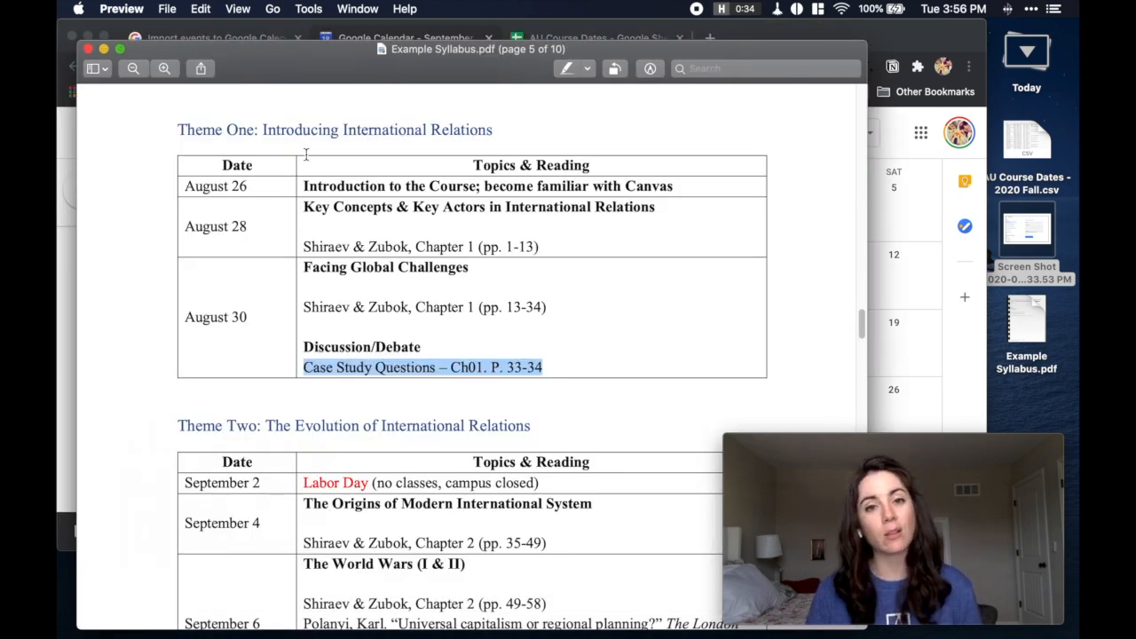
pyautogui.click(88, 49)
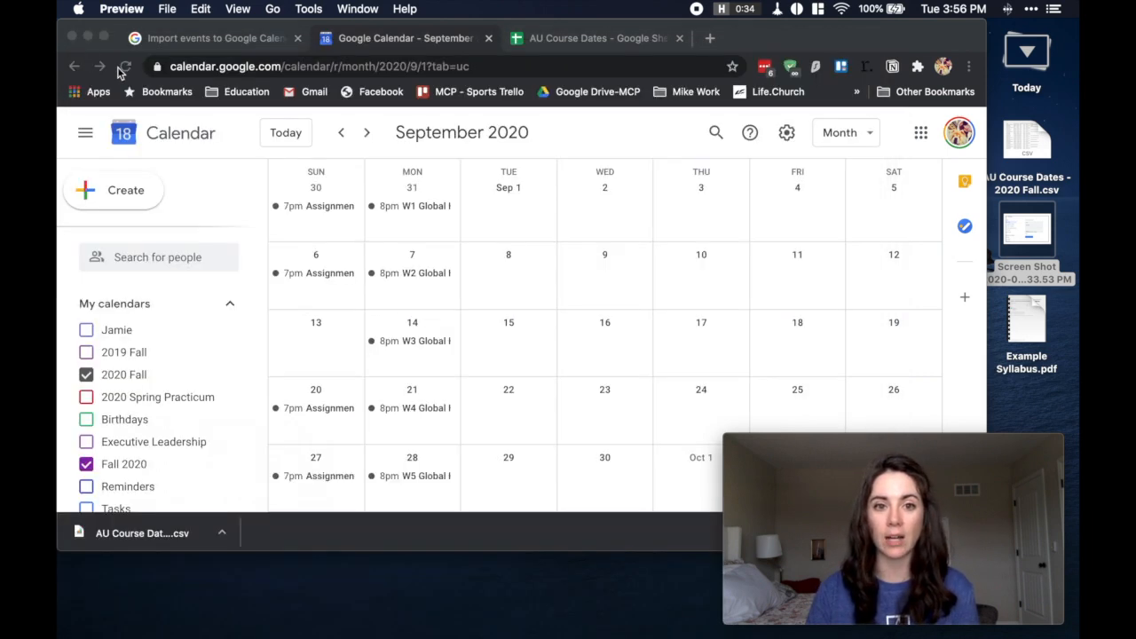
pyautogui.scroll(-1, 348, 349)
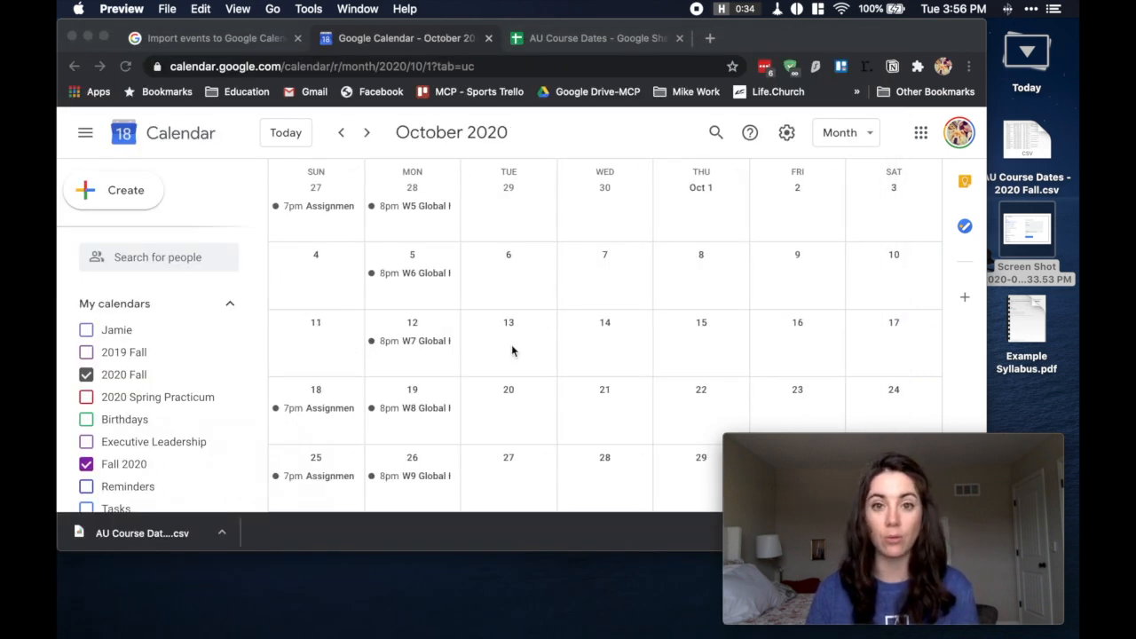